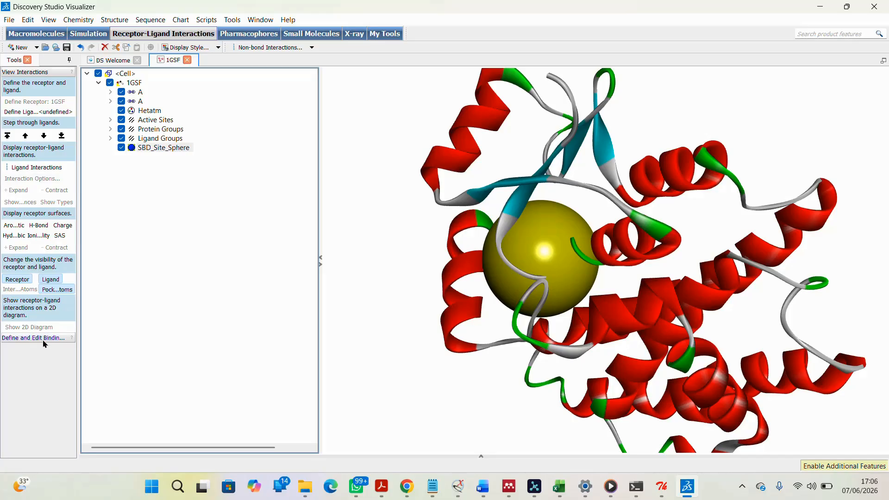
Open the binding site tools, expand chain A, and show only the receptor residues inside the site sphere
left_click(41, 73)
left_click(42, 83)
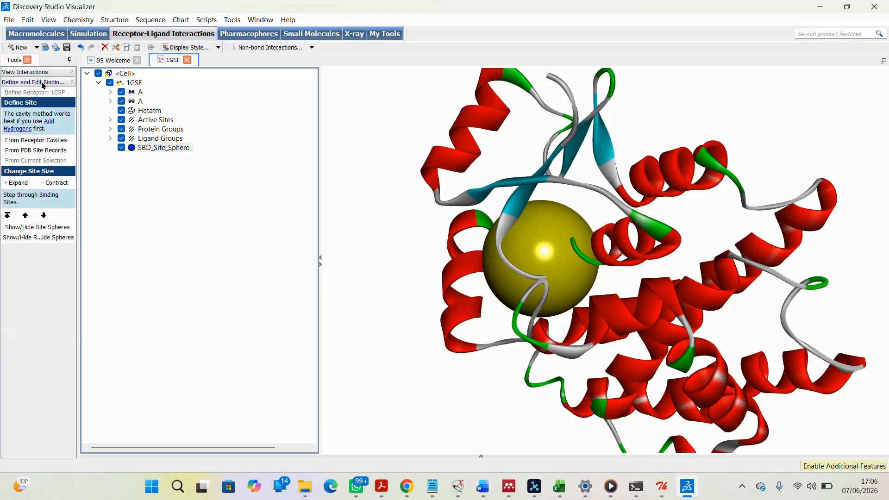
left_click(42, 239)
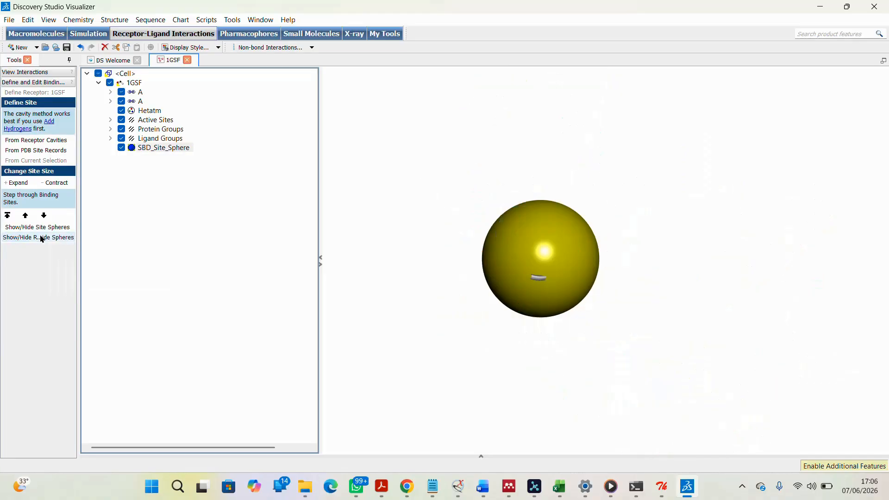
left_click(42, 239)
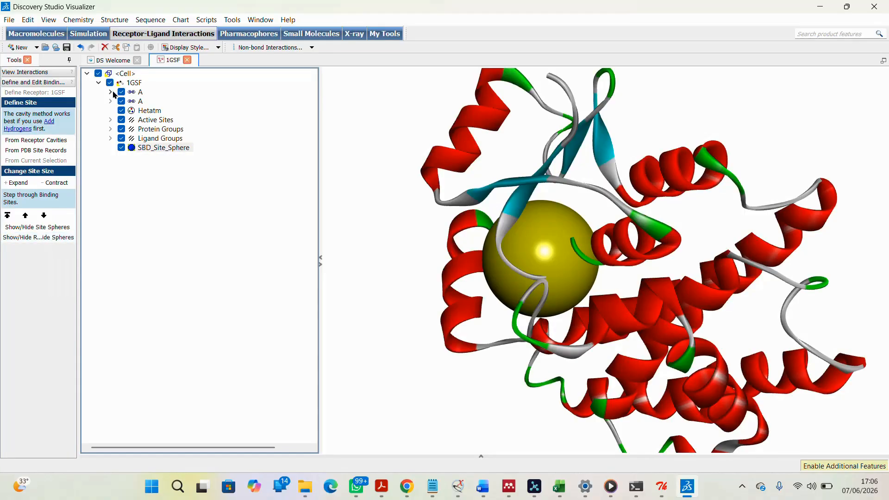
left_click(111, 93)
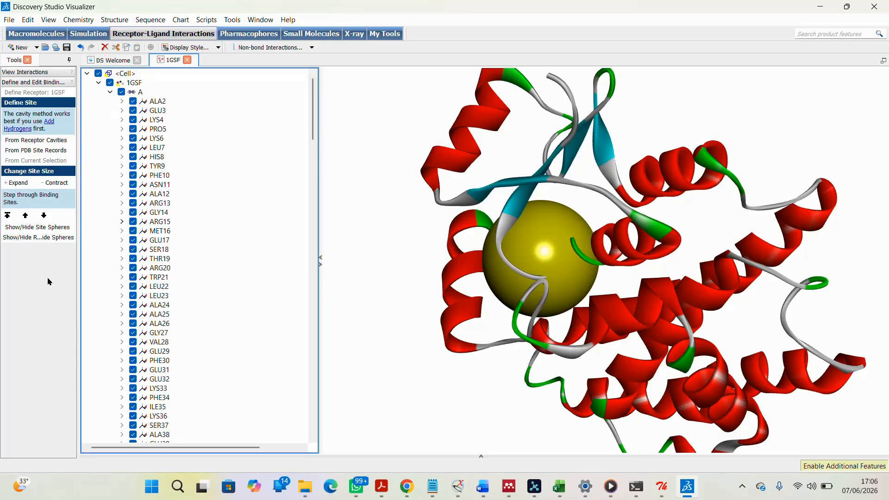
left_click(31, 238)
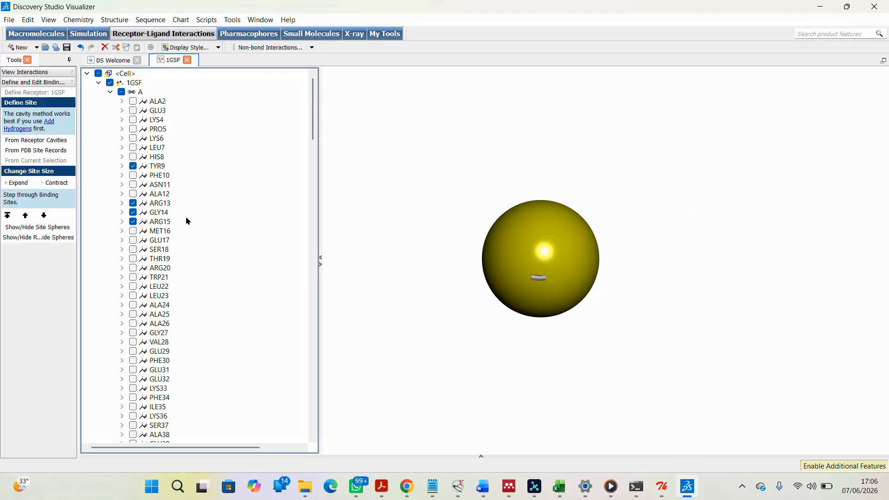
Scroll through chain A's residue list to examine which residues lie in the binding site
scroll(188, 222, "down", 20)
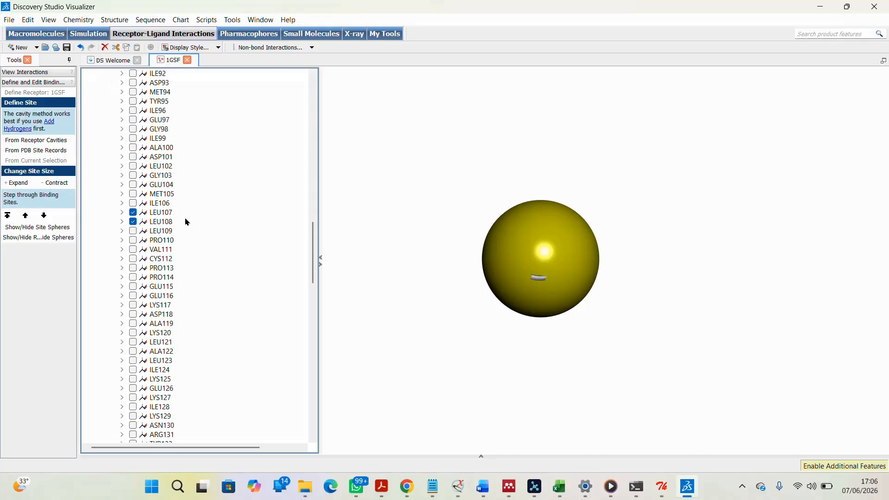
scroll(217, 202, "down", 20)
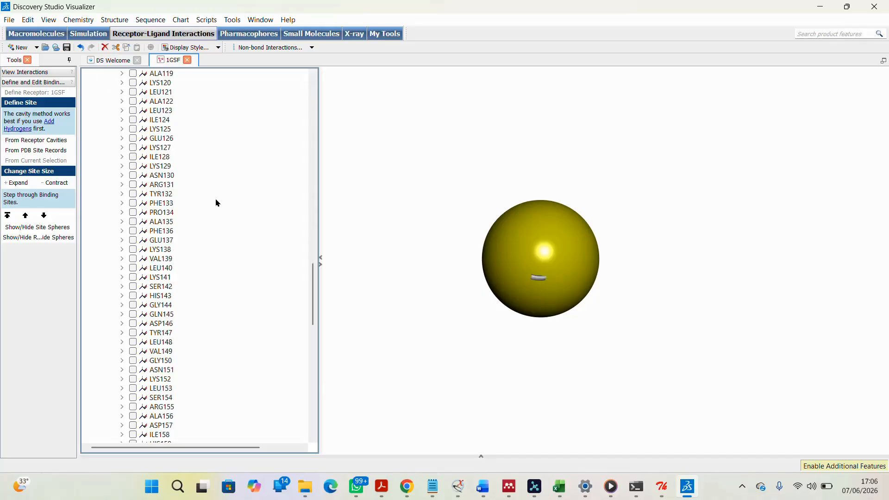
scroll(216, 203, "down", 9)
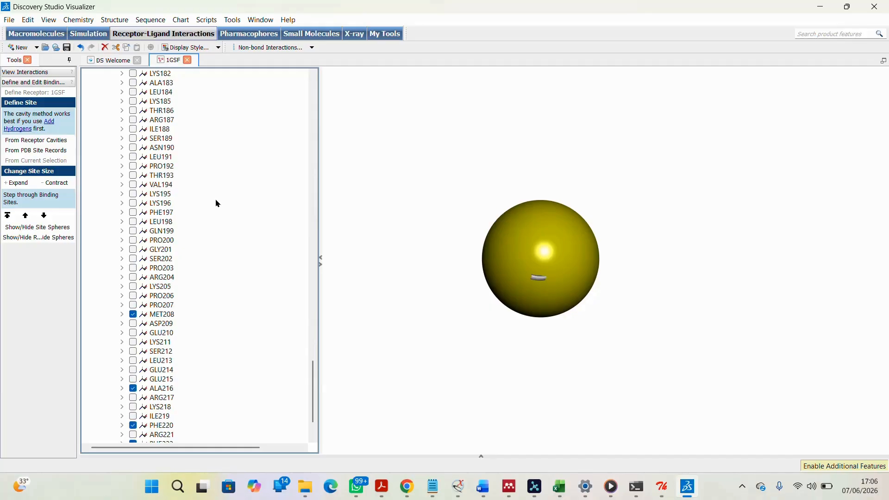
scroll(218, 202, "down", 2)
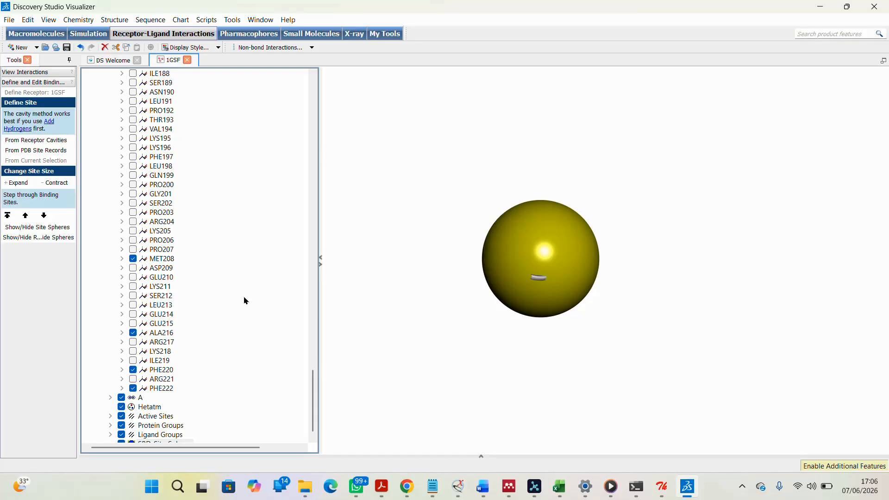
scroll(246, 280, "up", 14)
scroll(242, 205, "up", 20)
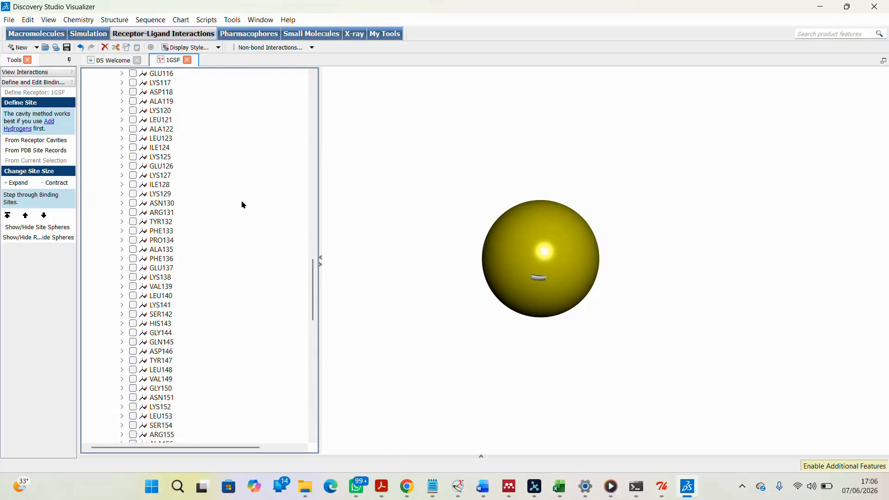
scroll(243, 204, "up", 9)
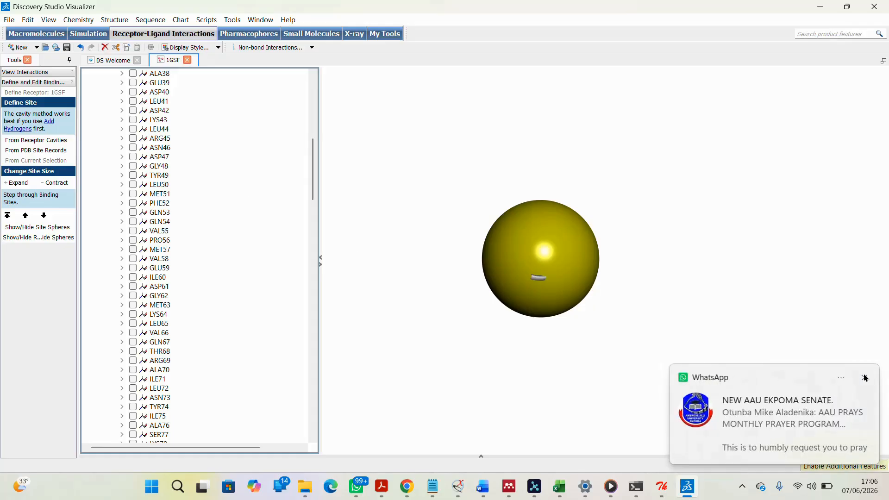
left_click(866, 378)
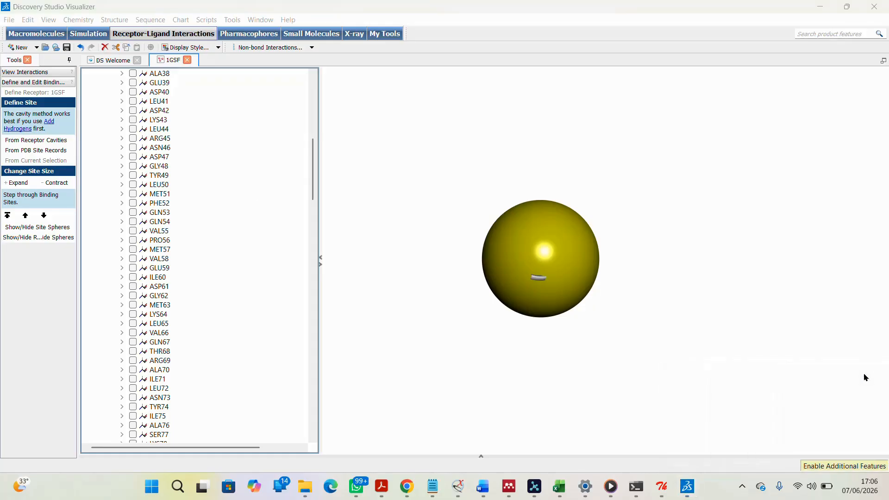
left_click(798, 487)
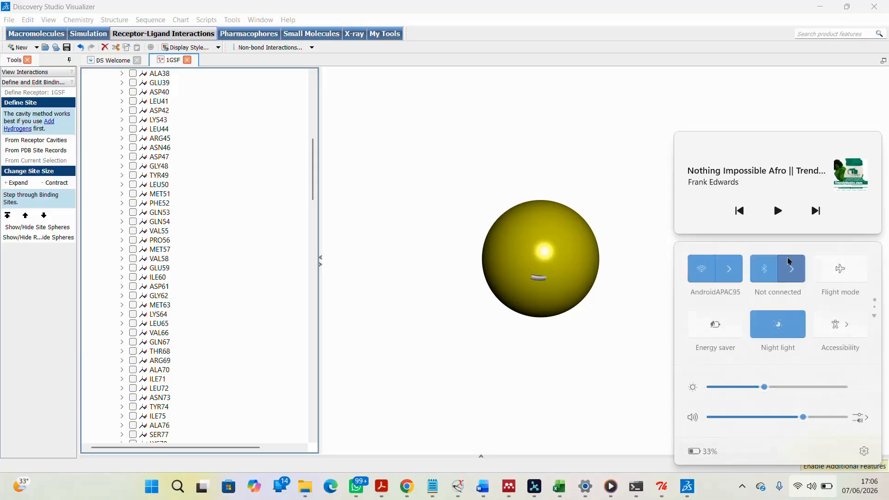
left_click(588, 144)
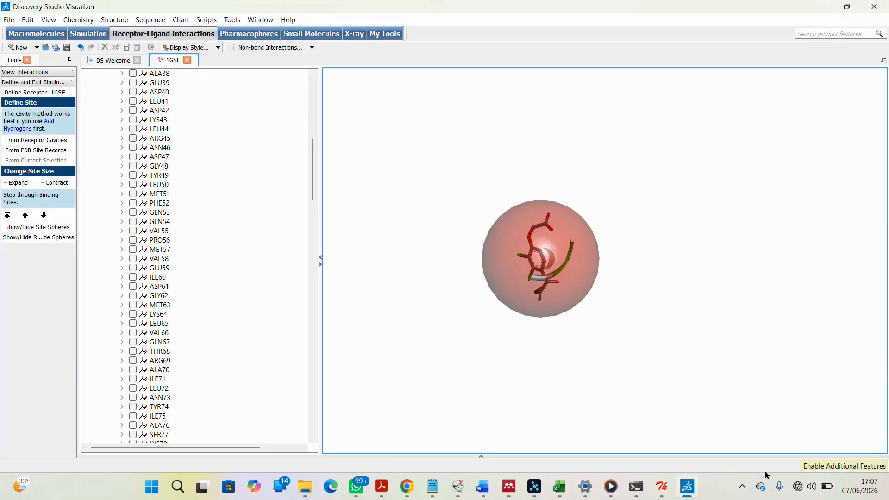
left_click(741, 487)
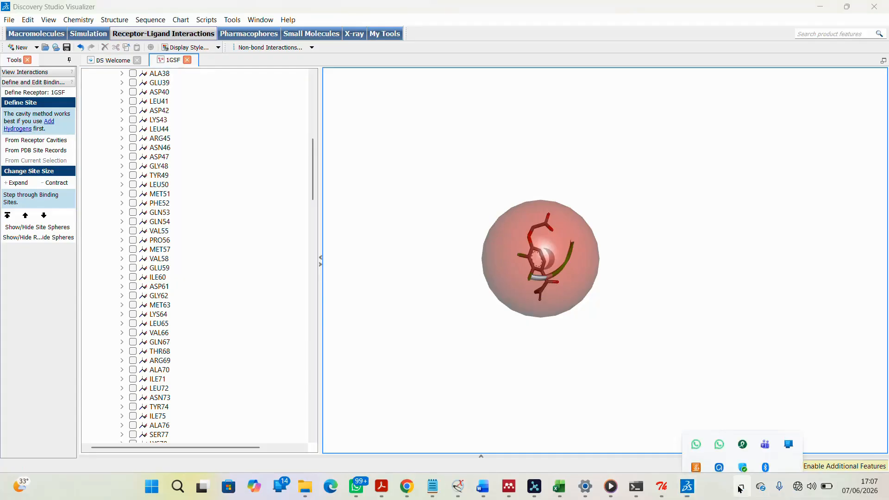
left_click(719, 452)
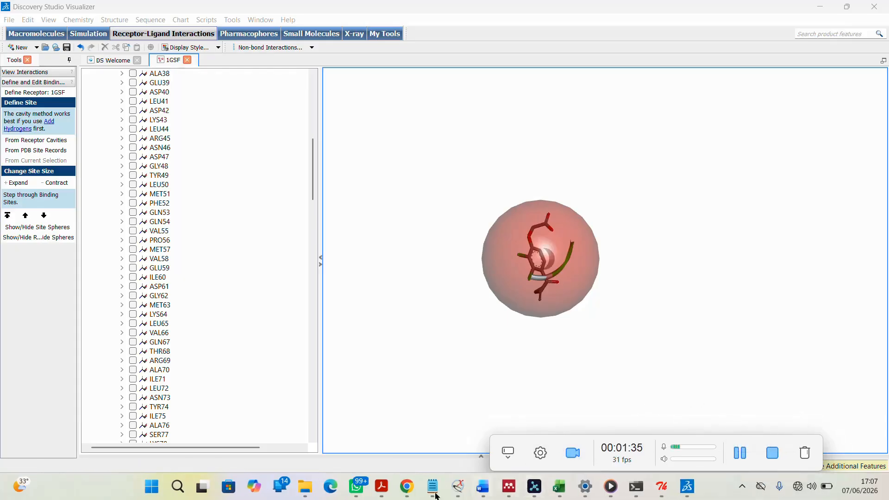
Review the Training_videos folder files and the noted binding-site centre coordinates
mouse_move(305, 492)
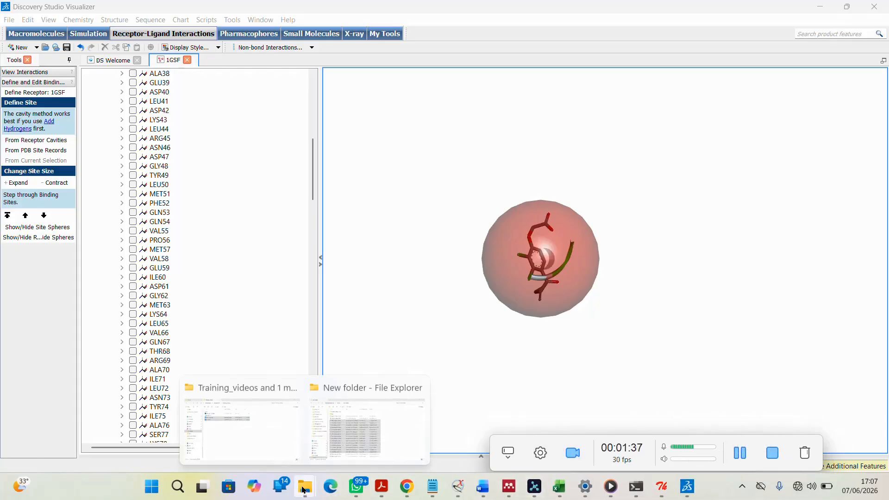
left_click(270, 431)
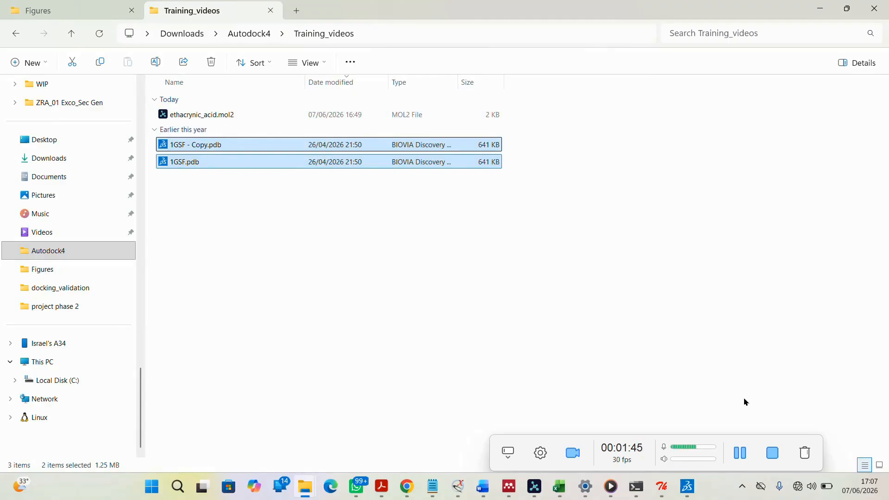
left_click(434, 487)
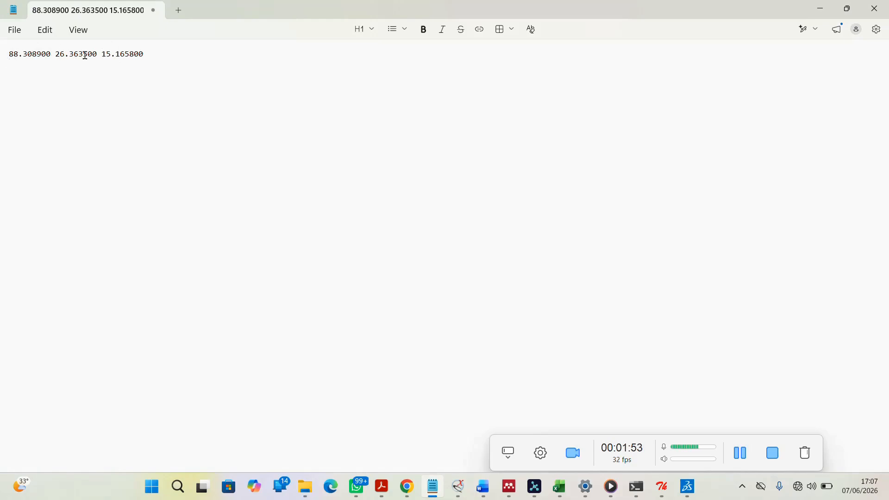
Switch to AutoDockTools and collapse the 1GSF molecule entry
left_click(663, 488)
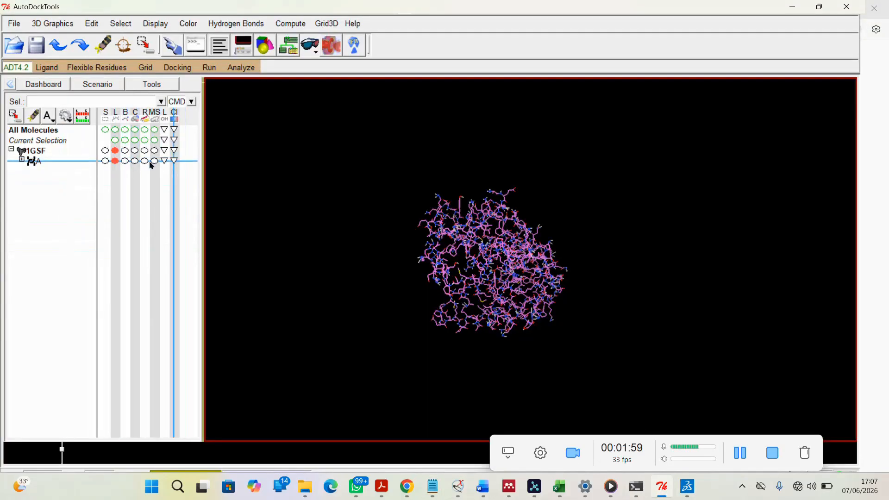
left_click(11, 150)
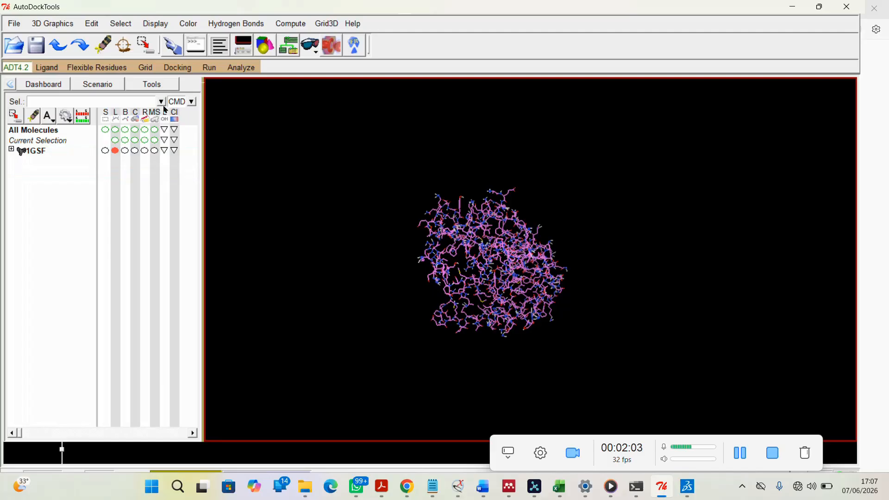
left_click(148, 69)
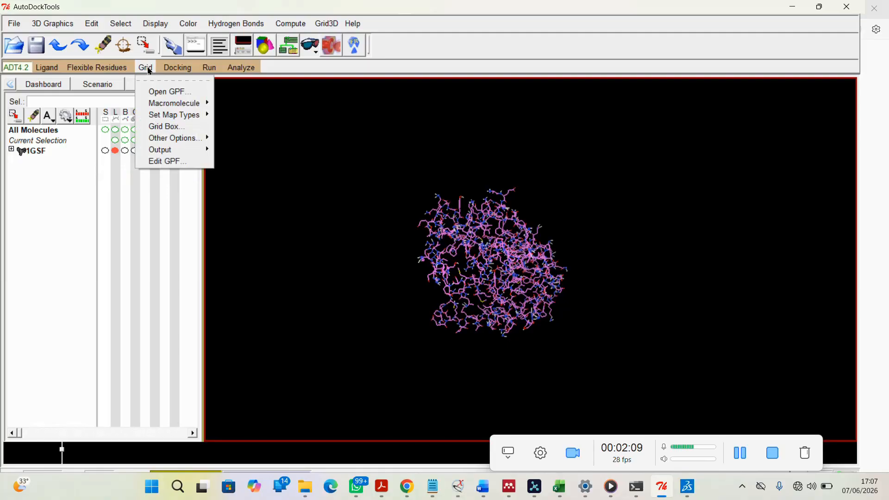
left_click(64, 193)
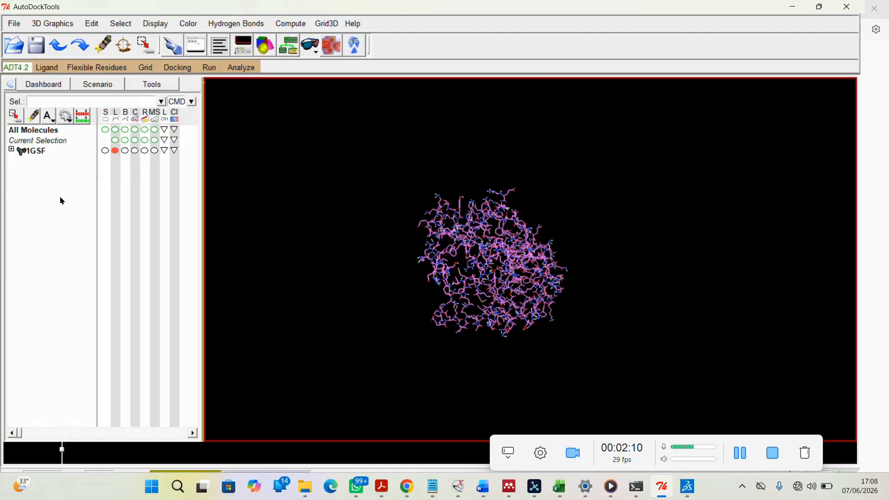
Load ethacrynic_acid.mol2 as the ligand input, listing all file types, and acknowledge the setup summary
left_click(54, 69)
mouse_move(57, 95)
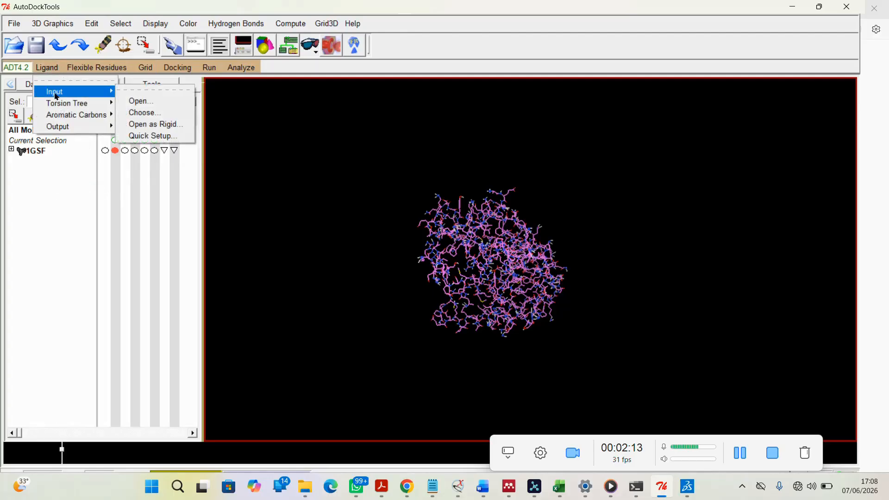
left_click(144, 101)
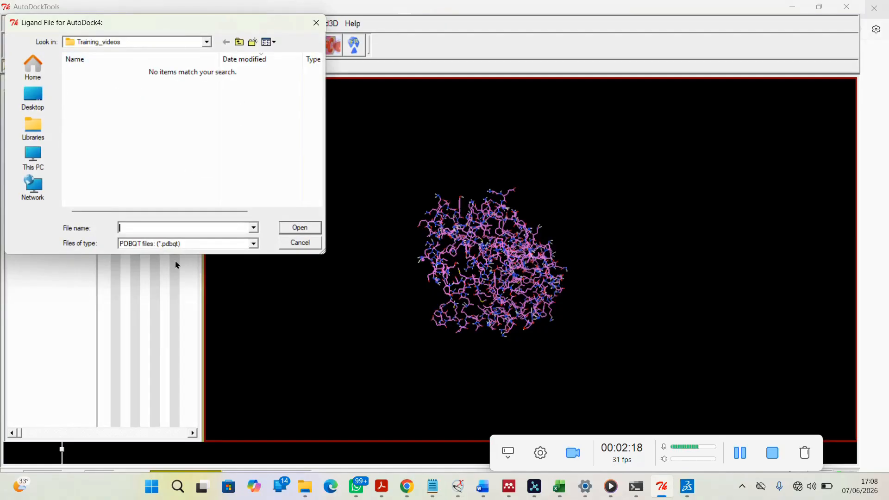
left_click(254, 244)
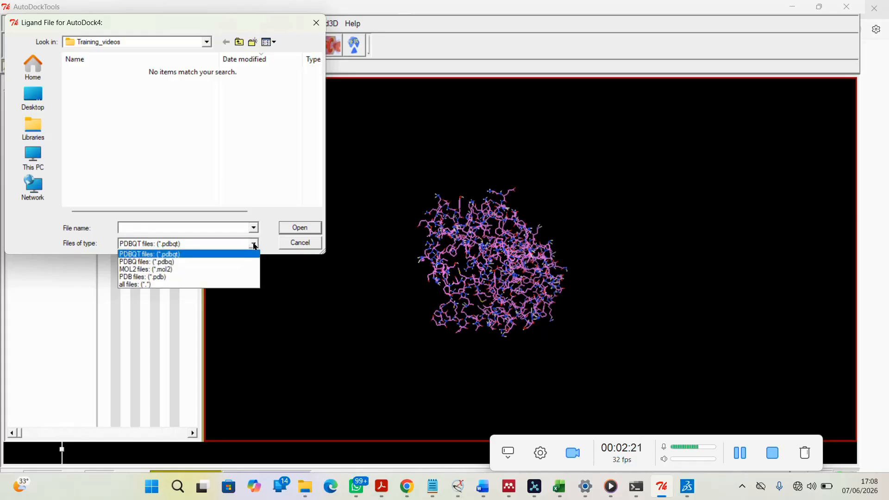
left_click(195, 284)
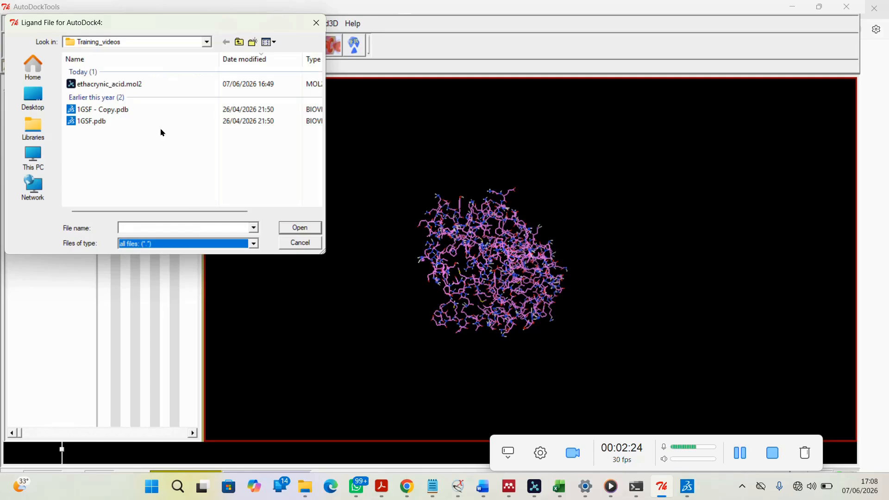
left_click(135, 83)
left_click(311, 230)
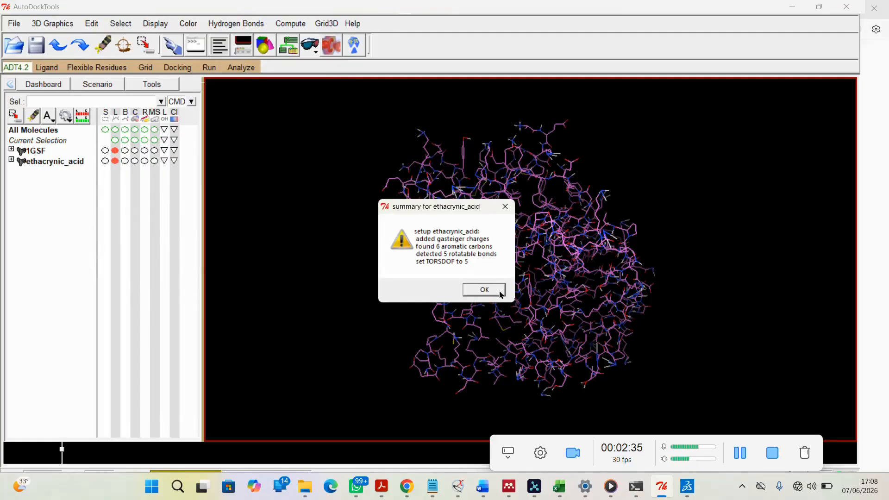
left_click_drag(461, 205, 346, 295)
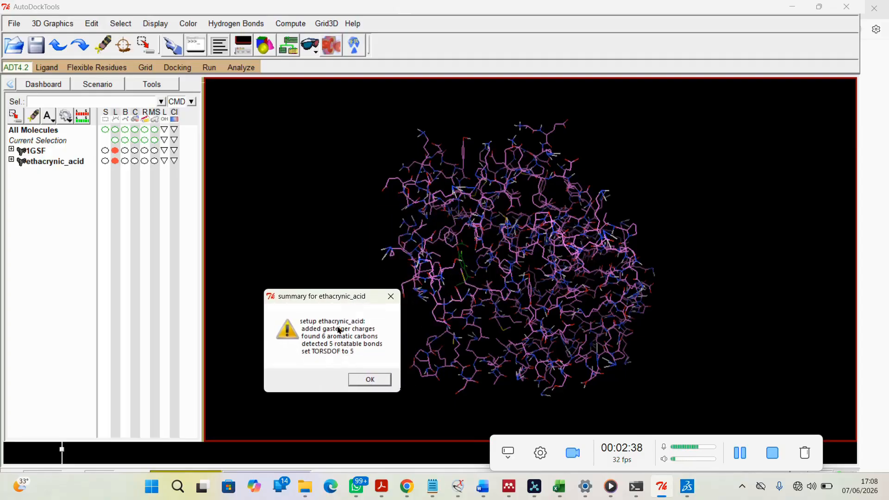
left_click(370, 380)
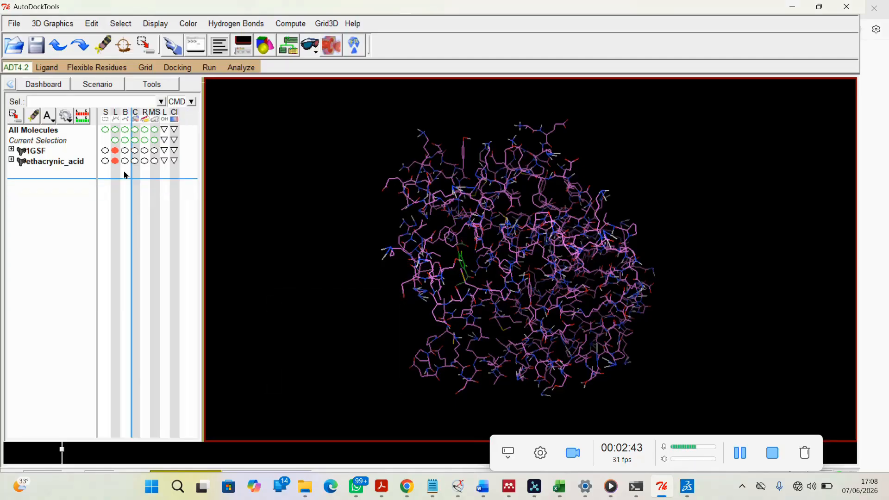
Select the ethacrynic_acid molecule and zoom in on the ligand inside the receptor
left_click(105, 161)
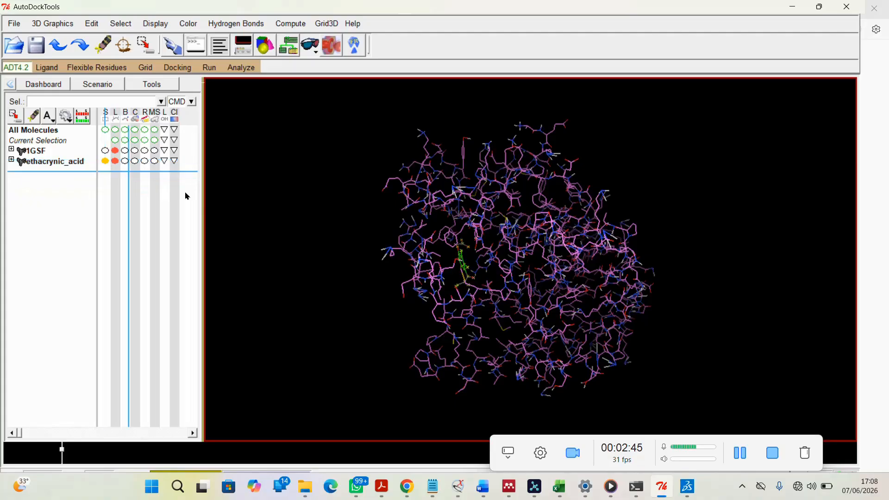
left_click_drag(462, 261, 555, 255)
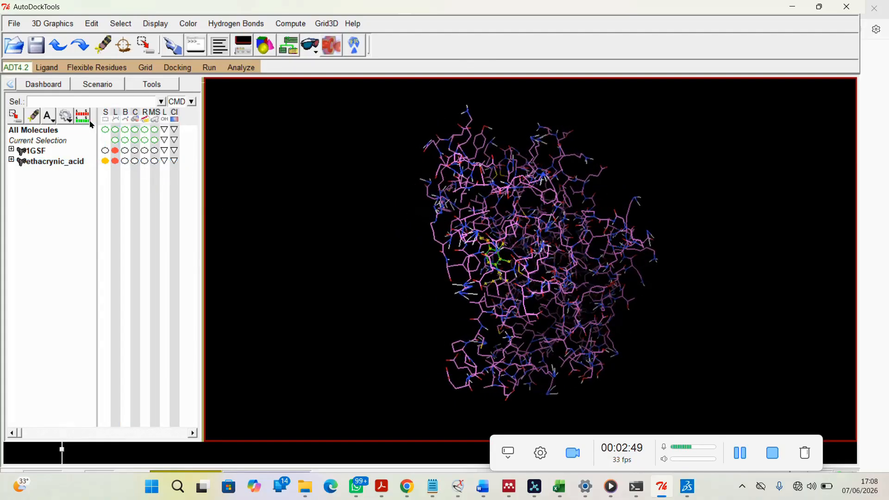
left_click(47, 68)
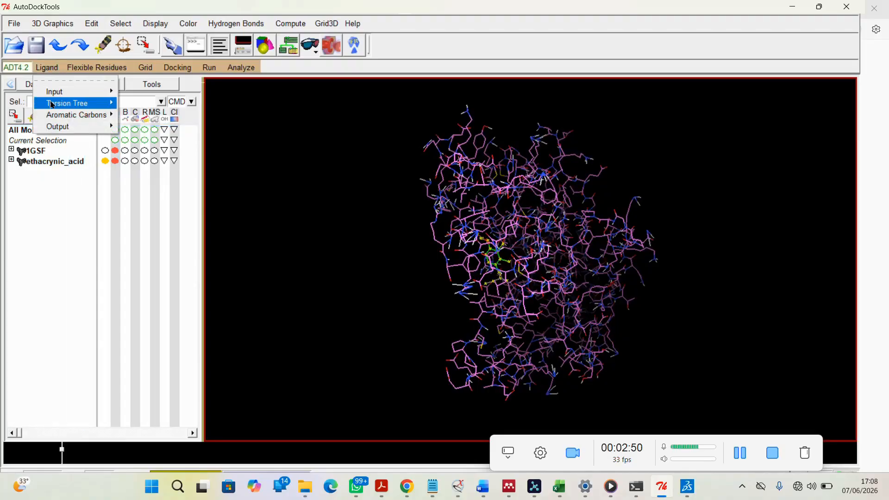
mouse_move(56, 103)
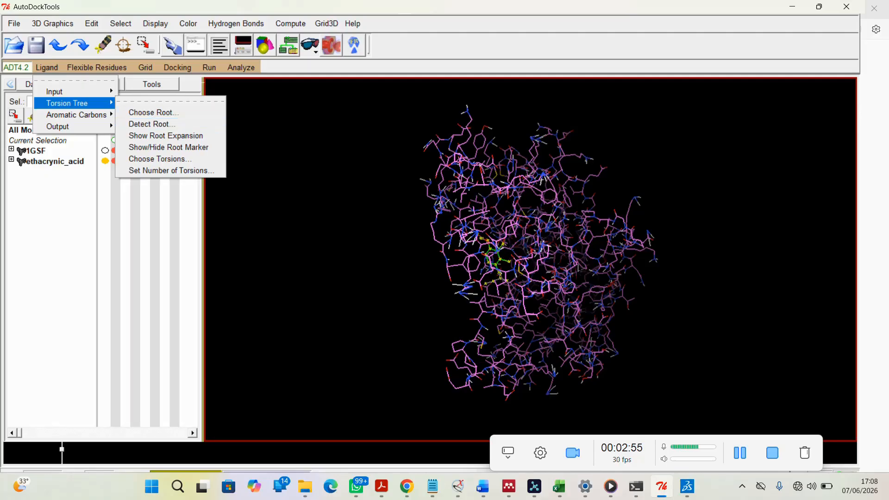
right_click_drag(597, 278, 570, 258)
scroll(570, 258, "up", 3)
scroll(571, 261, "up", 2)
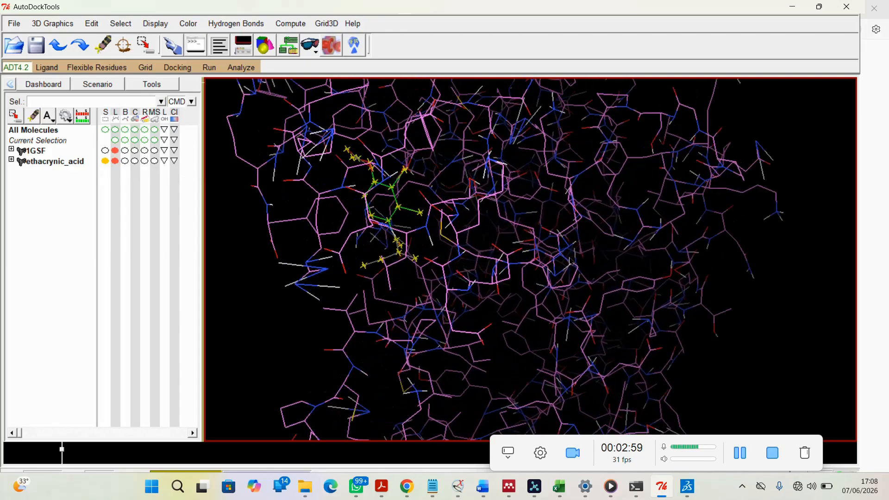
Detect the torsion root of the ethacrynic acid ligand
left_click(55, 71)
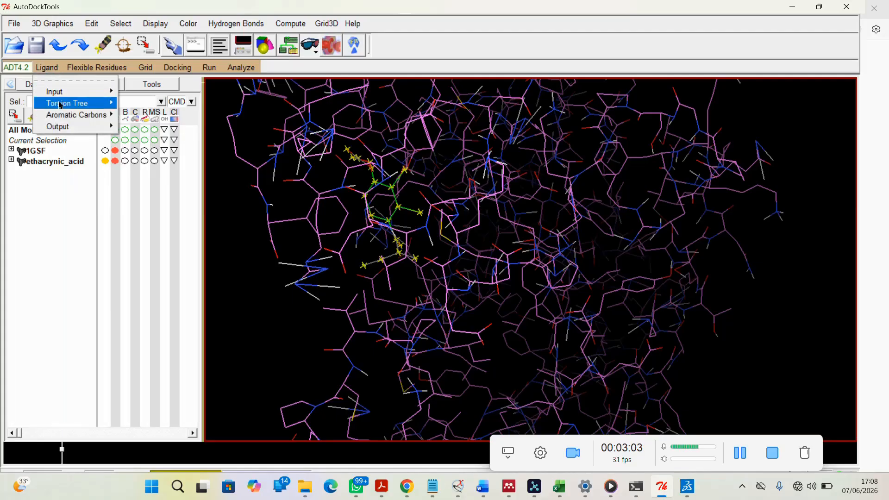
mouse_move(60, 107)
left_click(162, 124)
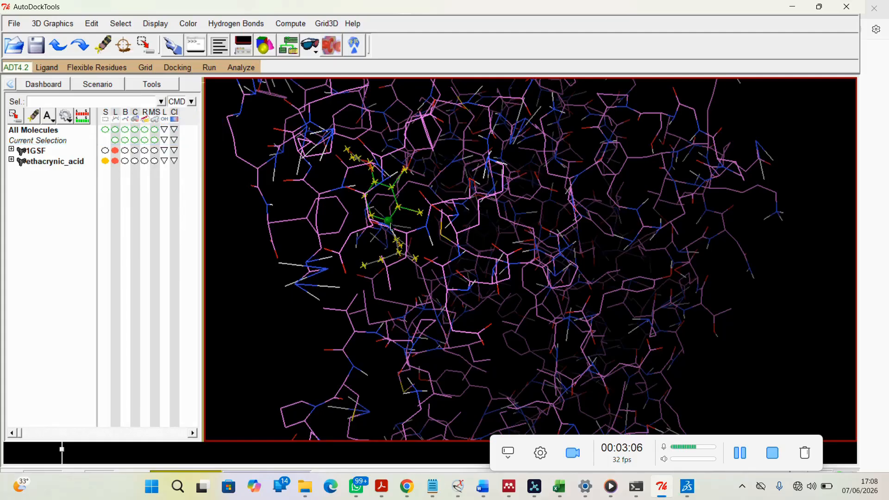
Open the ligand's number of active torsions setting and dismiss it without changes
left_click(48, 69)
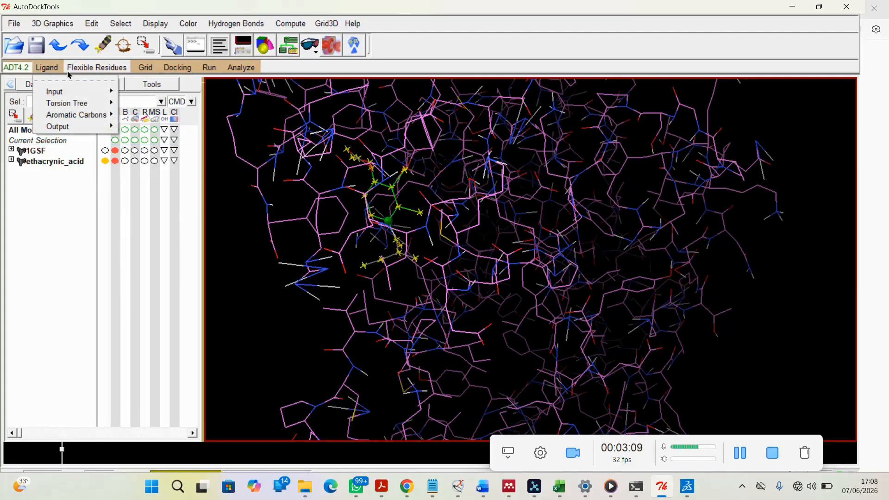
mouse_move(74, 103)
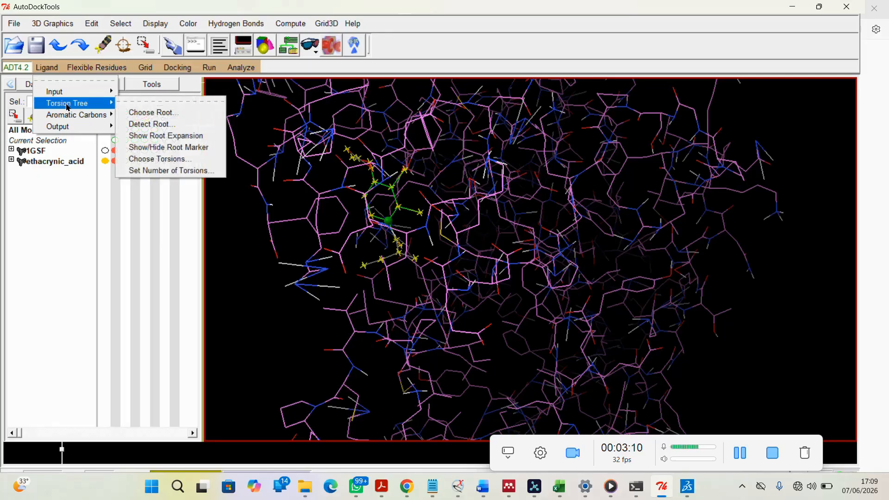
left_click(161, 171)
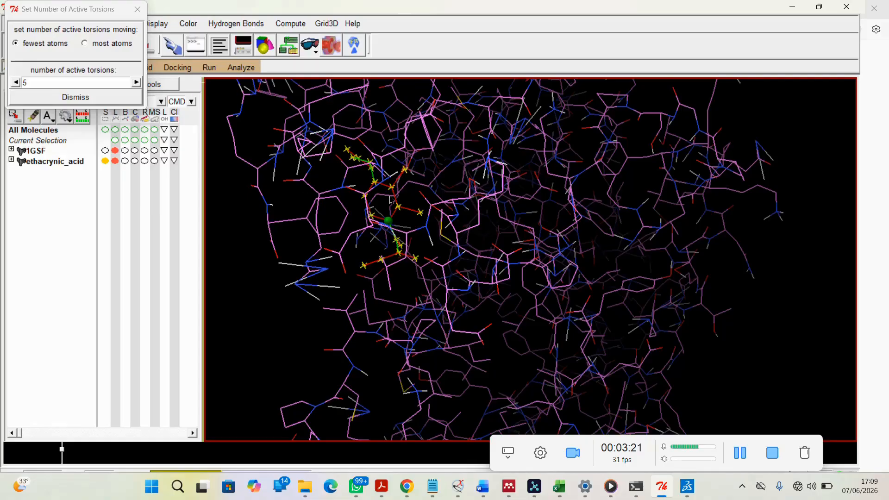
left_click(68, 98)
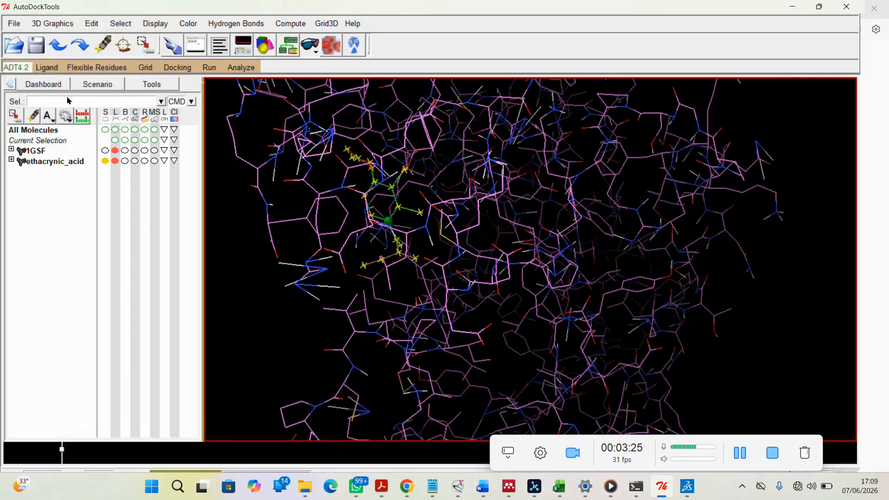
Try lowering the ligand's number of active torsions to 3, then step it back up and dismiss
left_click(47, 68)
mouse_move(53, 95)
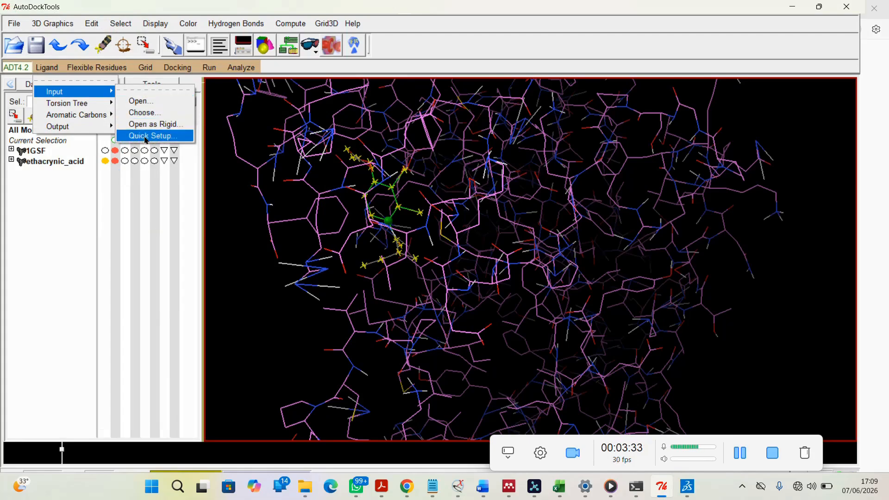
mouse_move(100, 102)
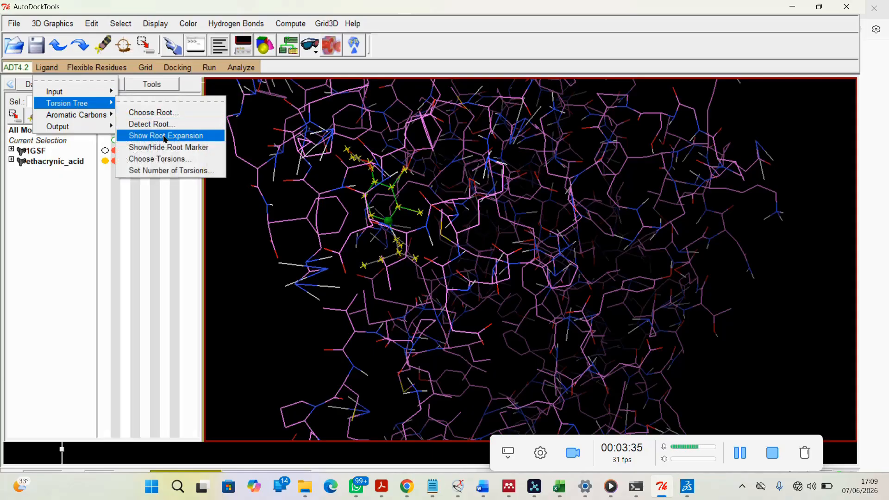
left_click(161, 171)
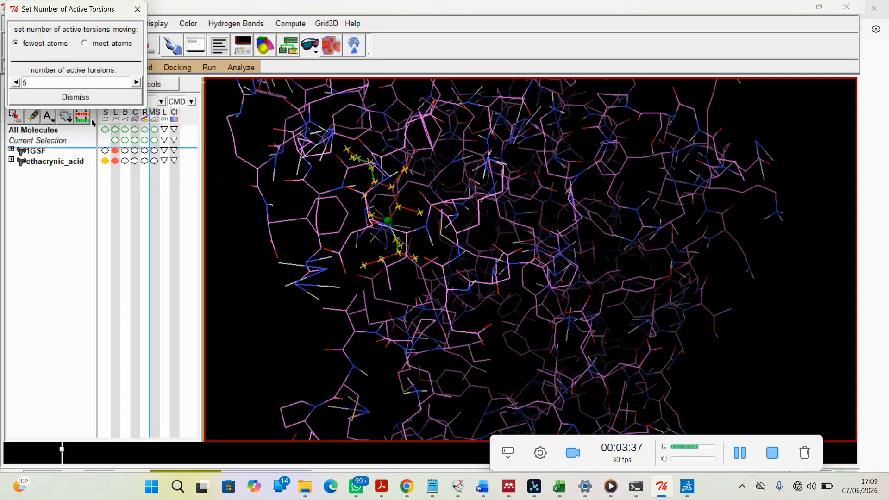
left_click(15, 82)
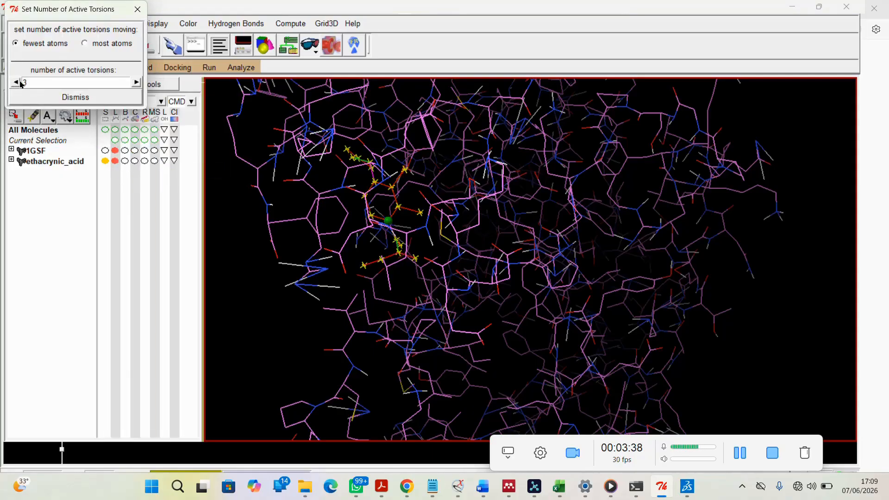
left_click(137, 82)
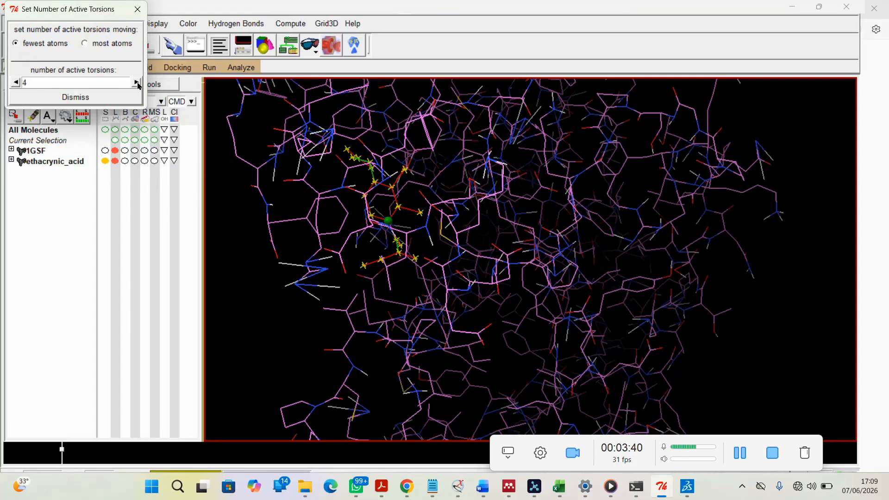
left_click(82, 98)
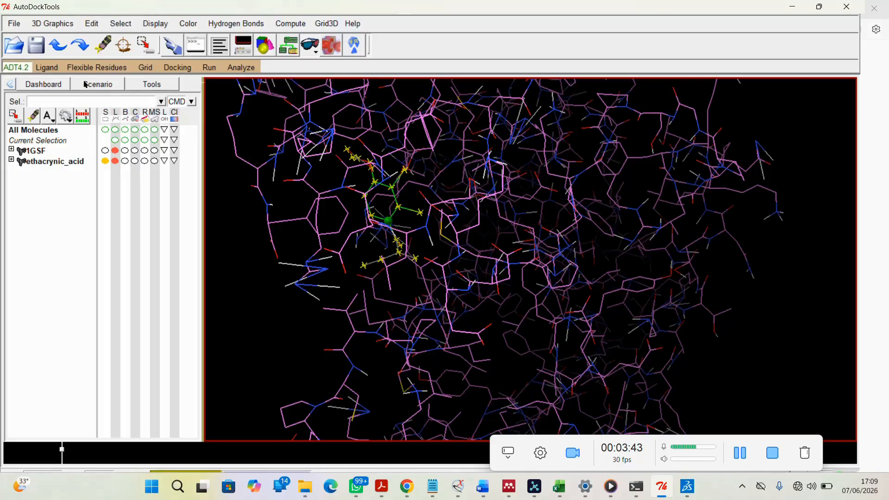
Review the ligand's rotatable bonds in the torsion chooser and close it
left_click(53, 68)
mouse_move(73, 105)
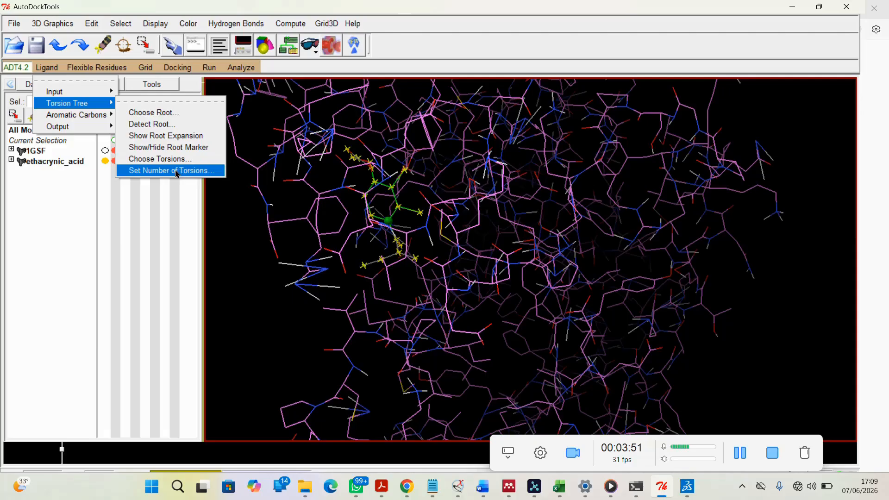
left_click(169, 159)
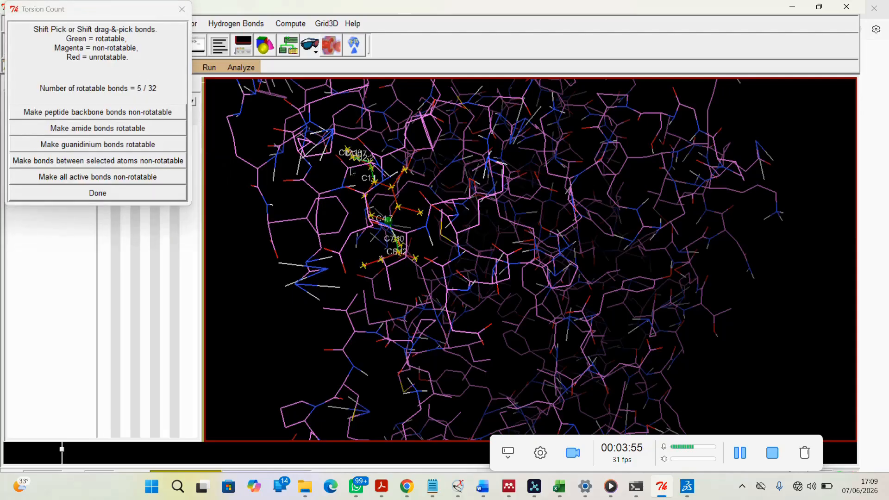
left_click(104, 194)
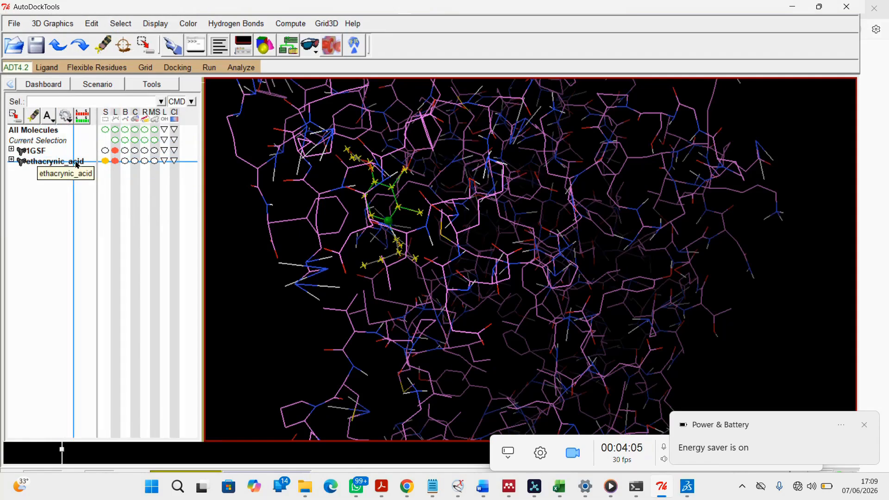
Save the ligand as ethacrynic_acid.pdbqt in the Training_videos folder
left_click(863, 424)
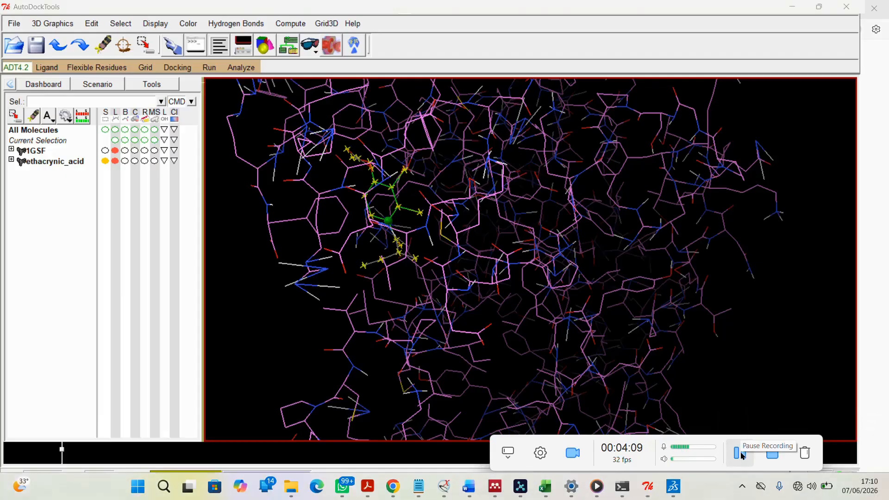
left_click(53, 71)
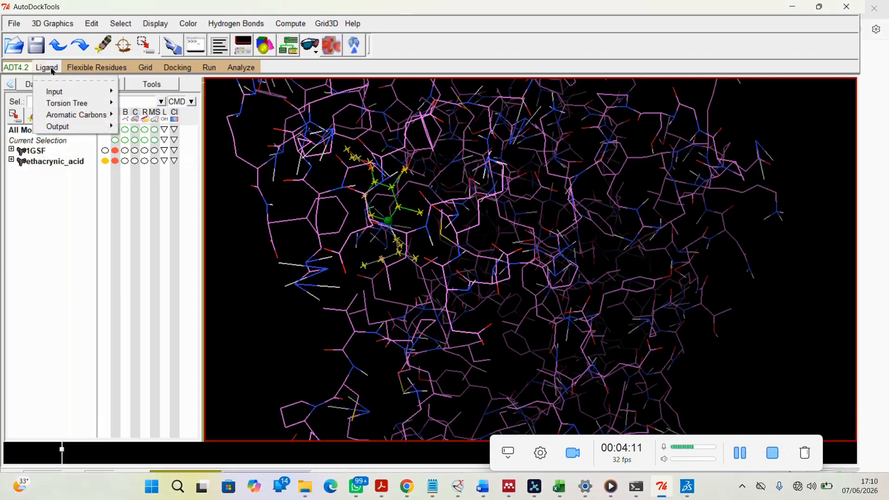
mouse_move(59, 132)
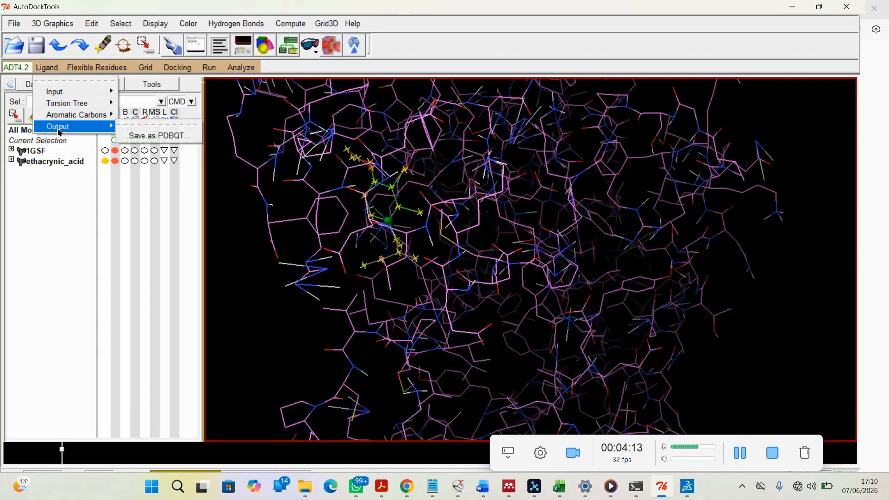
left_click(147, 137)
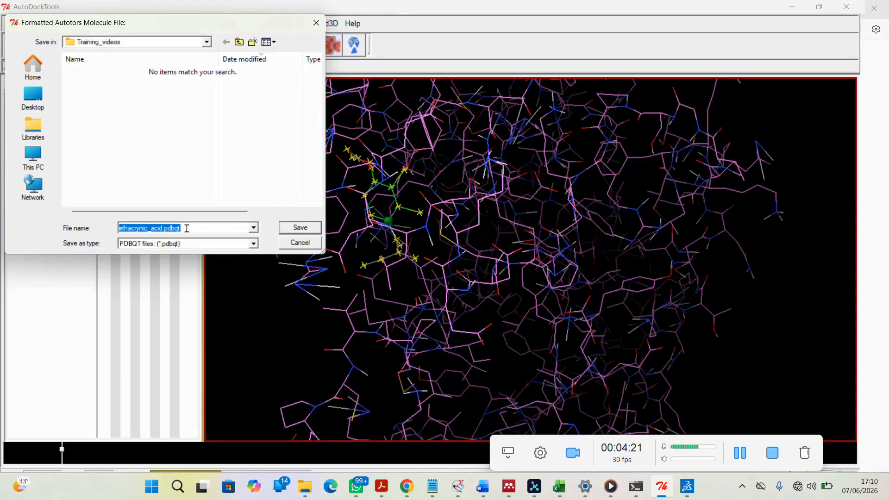
left_click(301, 228)
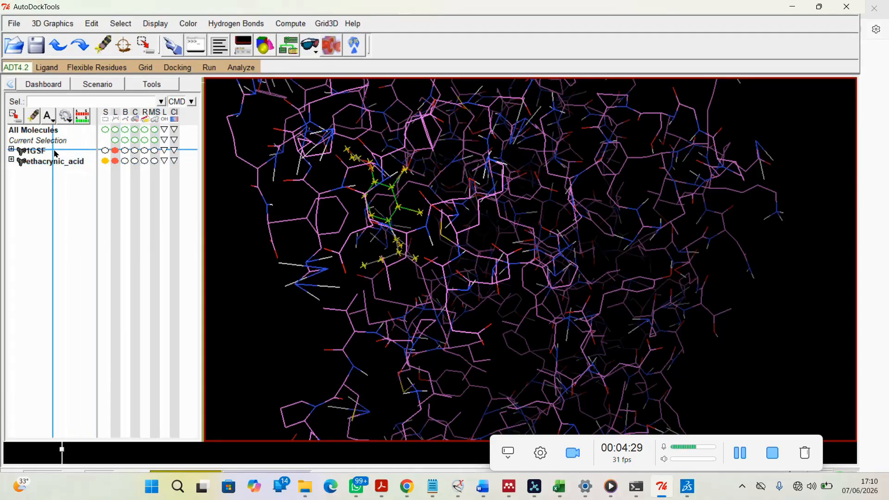
Choose 1GSF as the grid macromolecule and save it as 1GSF.pdbqt in Training_videos
left_click(146, 67)
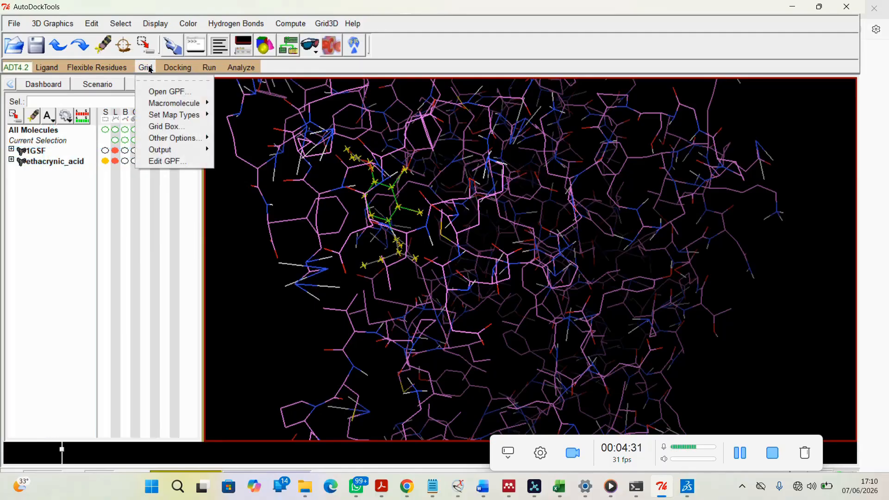
mouse_move(176, 103)
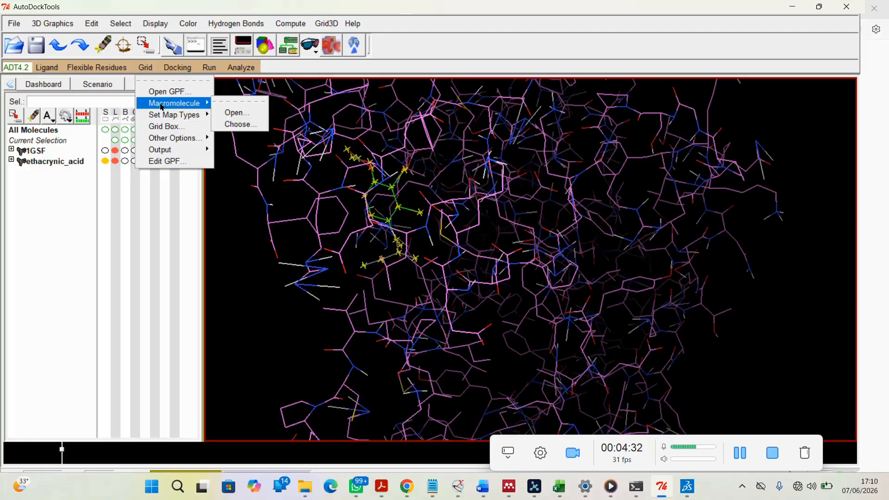
left_click(247, 128)
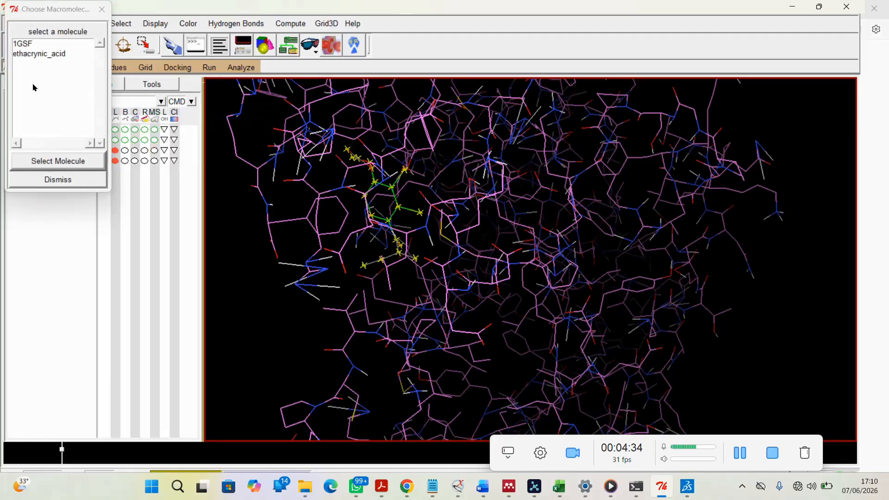
left_click(26, 45)
left_click(56, 162)
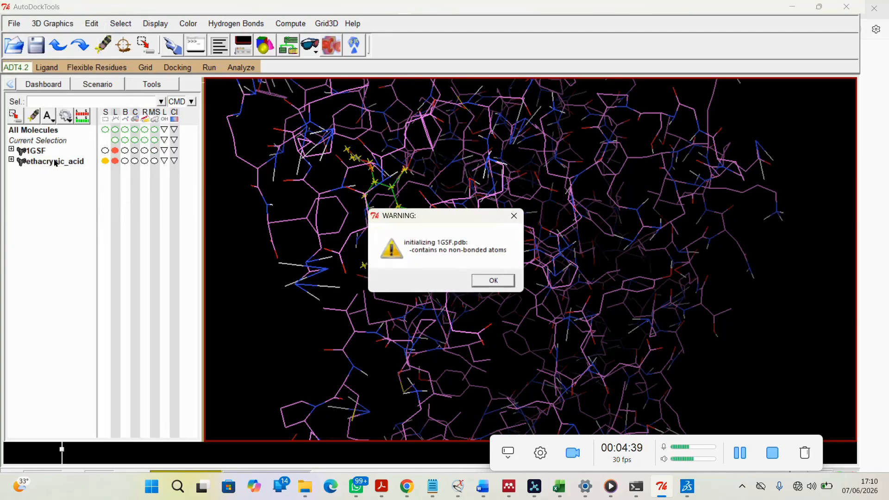
left_click(505, 280)
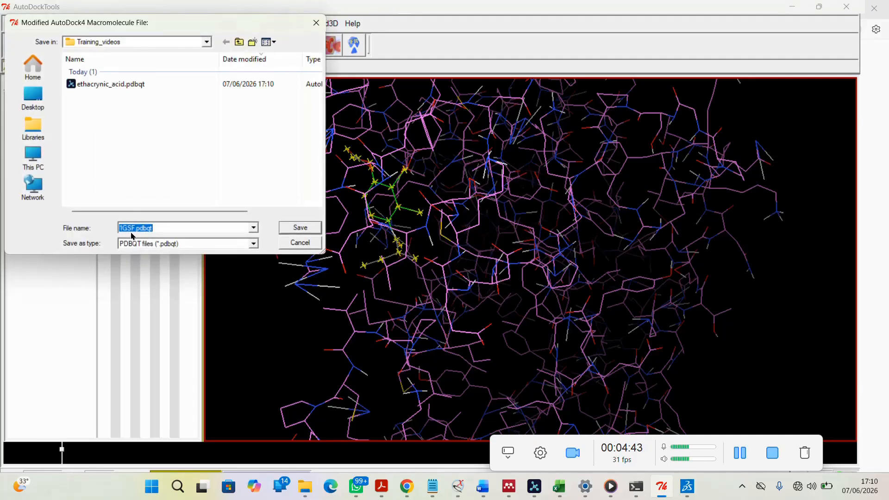
left_click(301, 228)
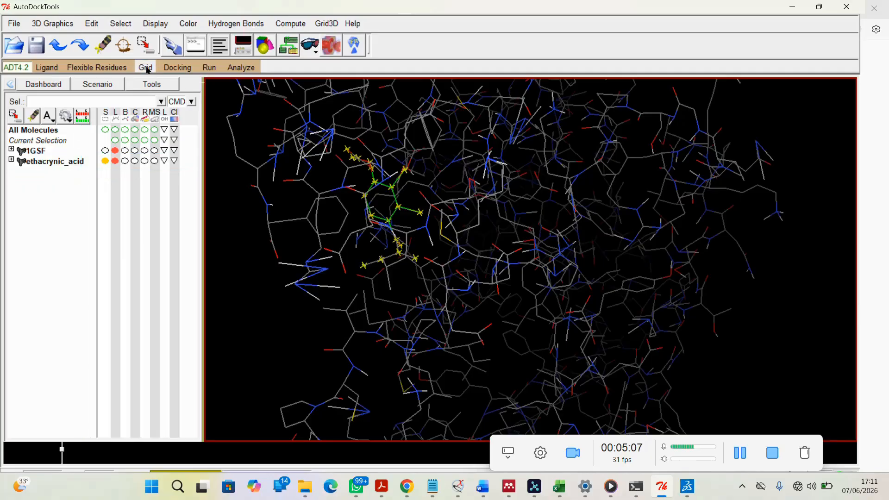
left_click(146, 68)
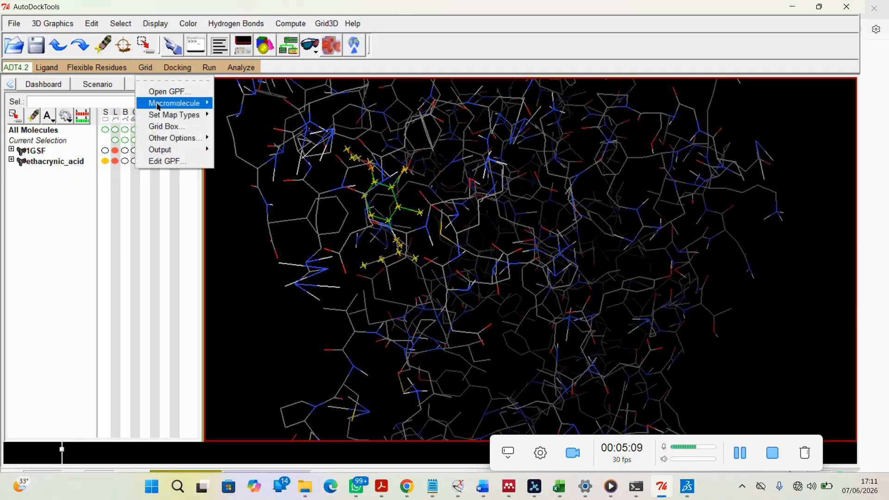
mouse_move(200, 103)
left_click(238, 125)
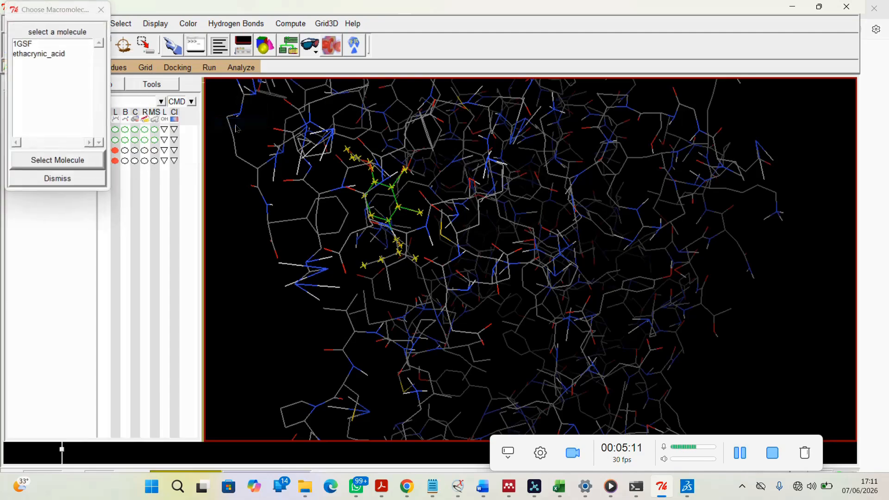
left_click(38, 47)
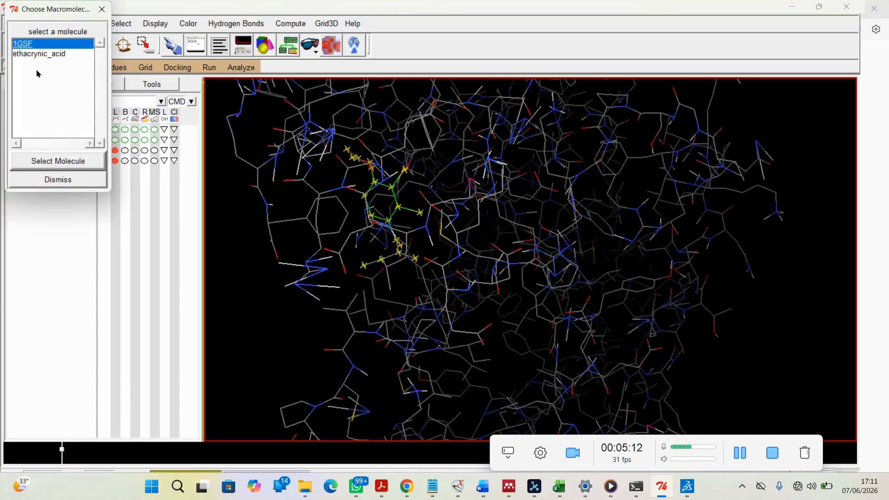
left_click(63, 162)
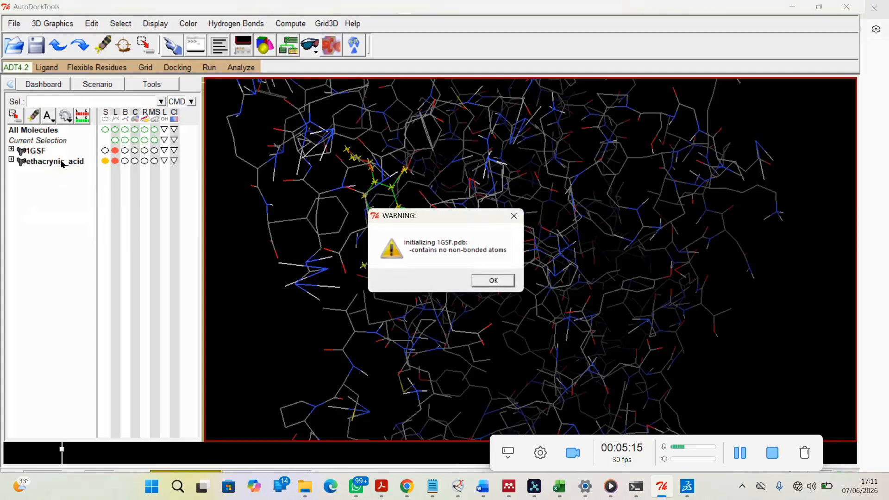
left_click(494, 281)
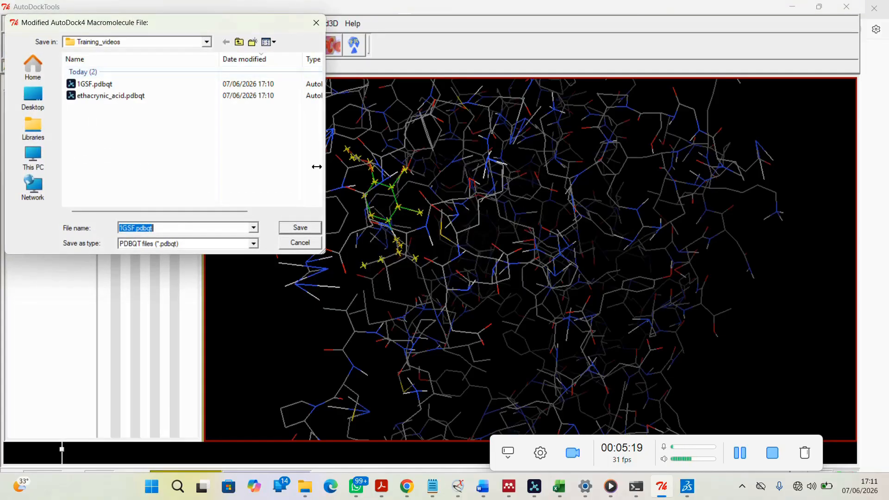
left_click(304, 244)
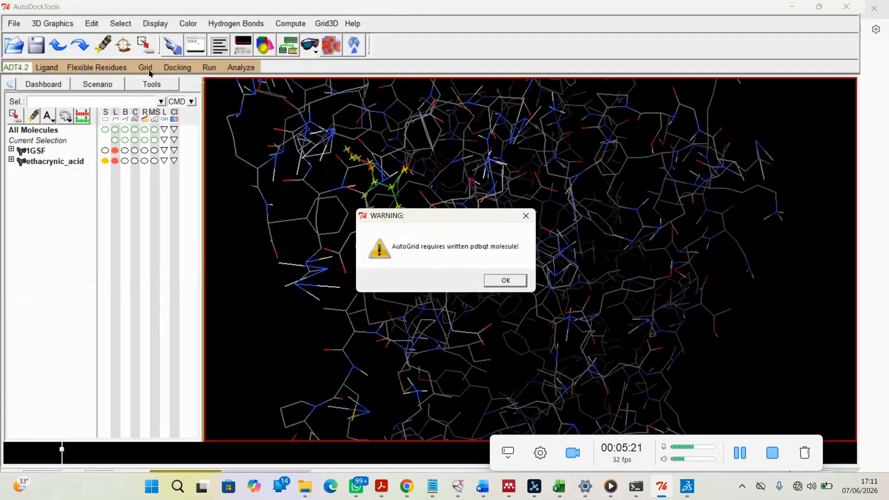
left_click(506, 281)
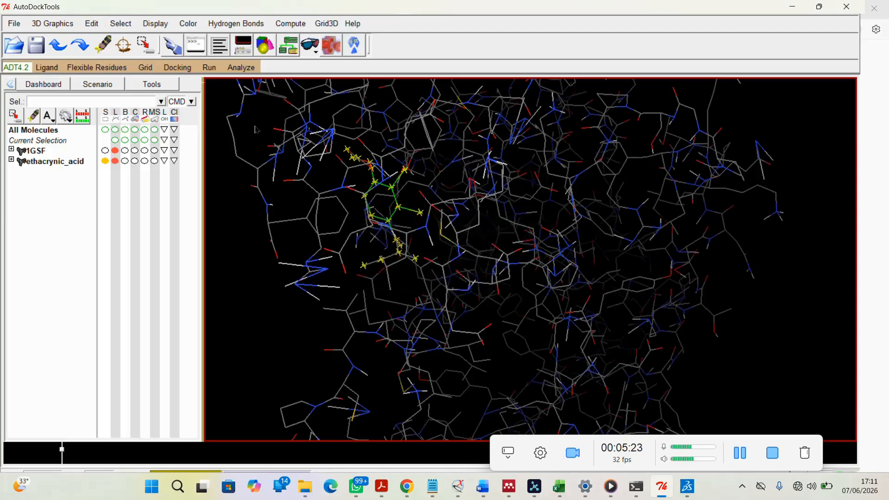
Set the grid map types by choosing ethacrynic_acid as the ligand
left_click(145, 67)
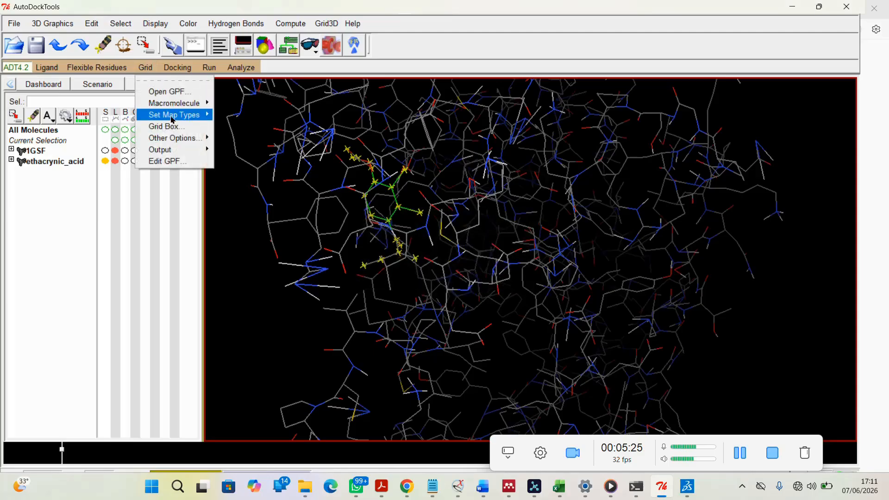
mouse_move(173, 116)
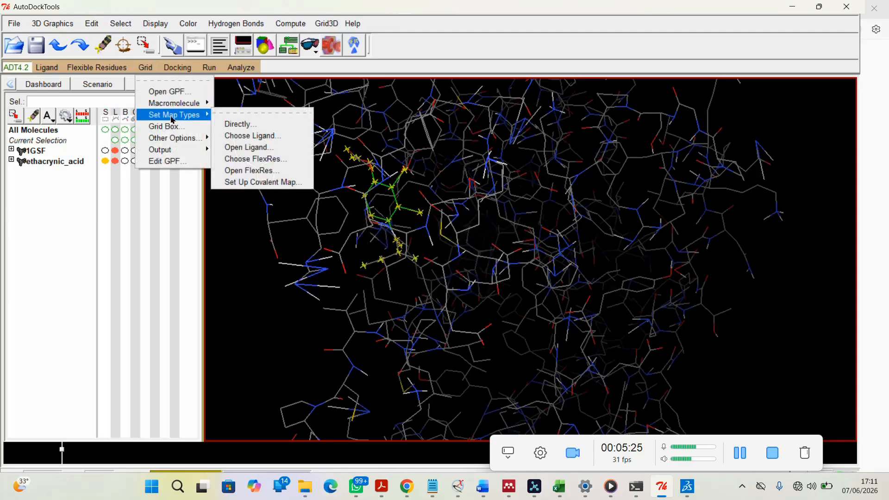
left_click(272, 137)
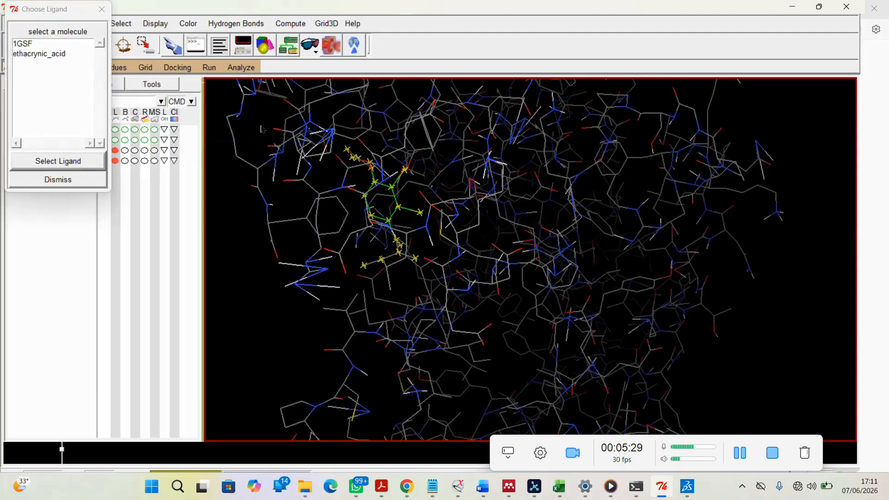
left_click(29, 57)
left_click(70, 162)
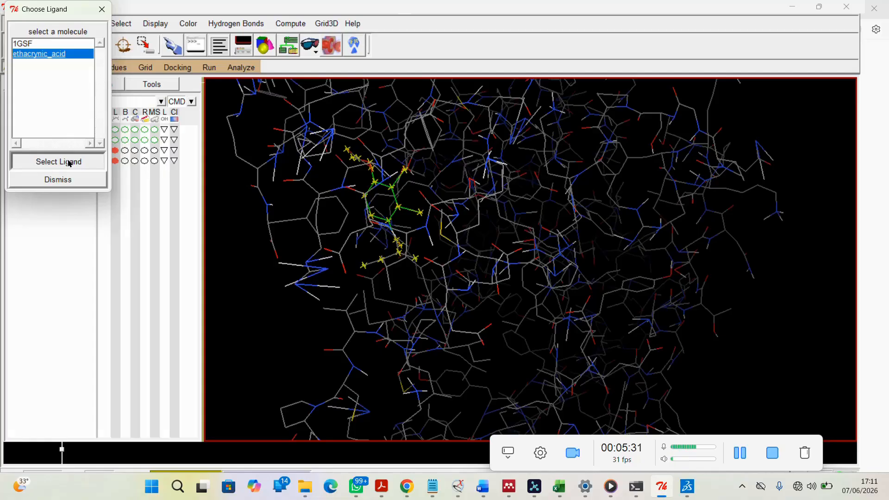
Open the Grid Box settings and paste 88.308900 from the coordinates note as the x center
left_click(151, 69)
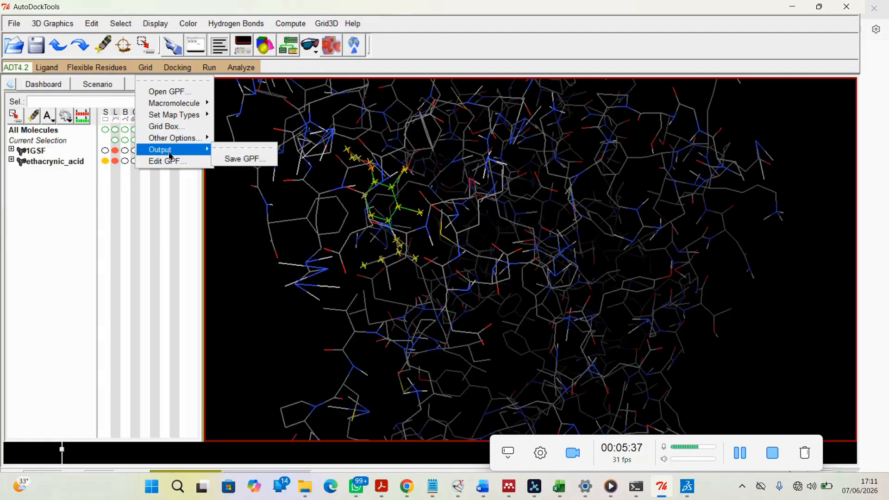
left_click(172, 132)
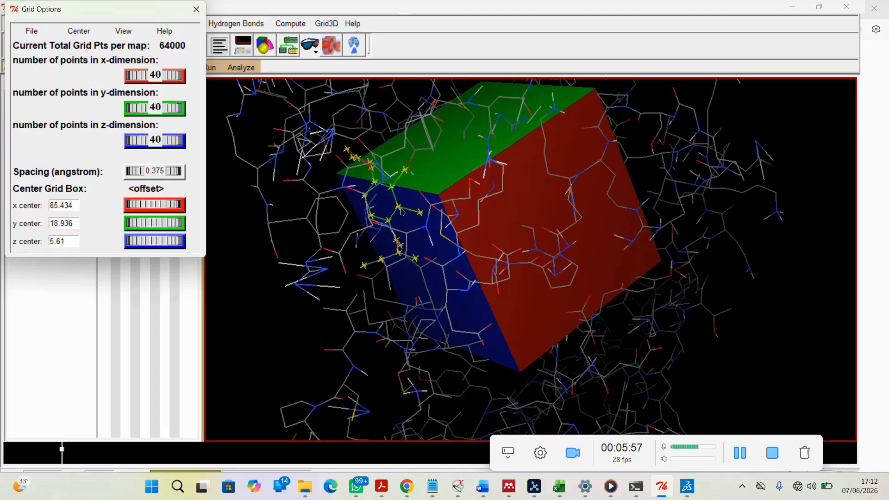
left_click(433, 487)
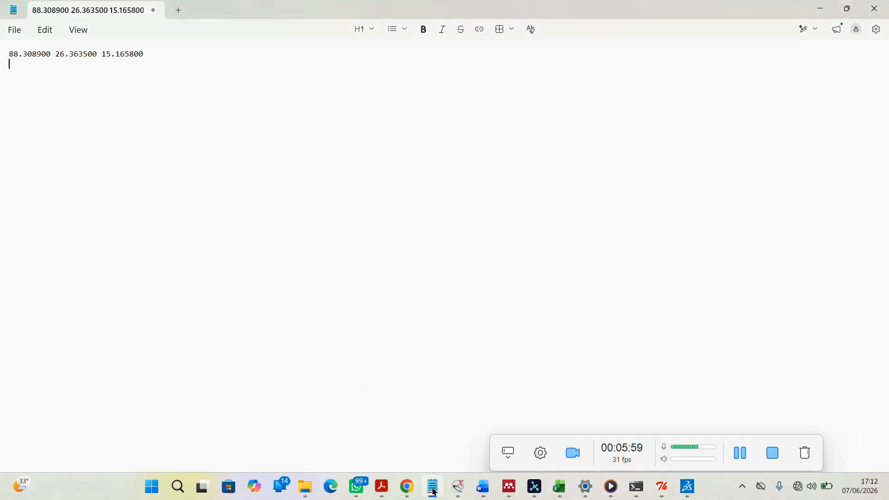
left_click_drag(10, 55, 48, 56)
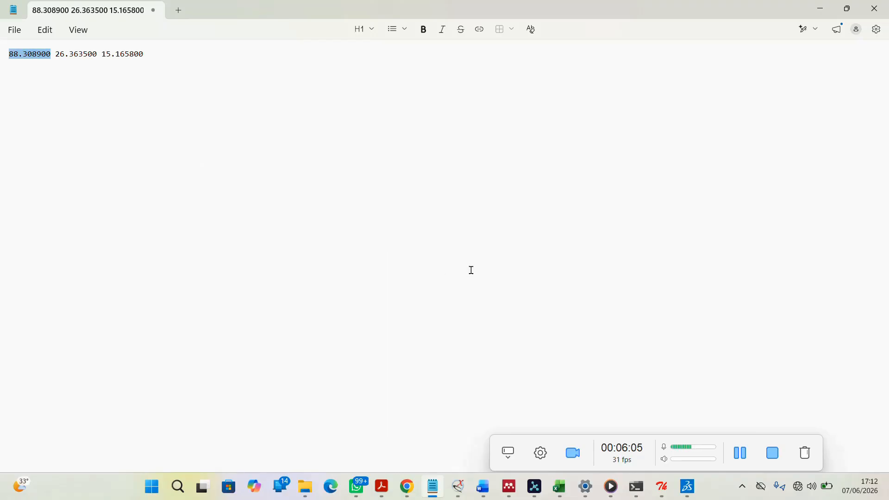
left_click(813, 8)
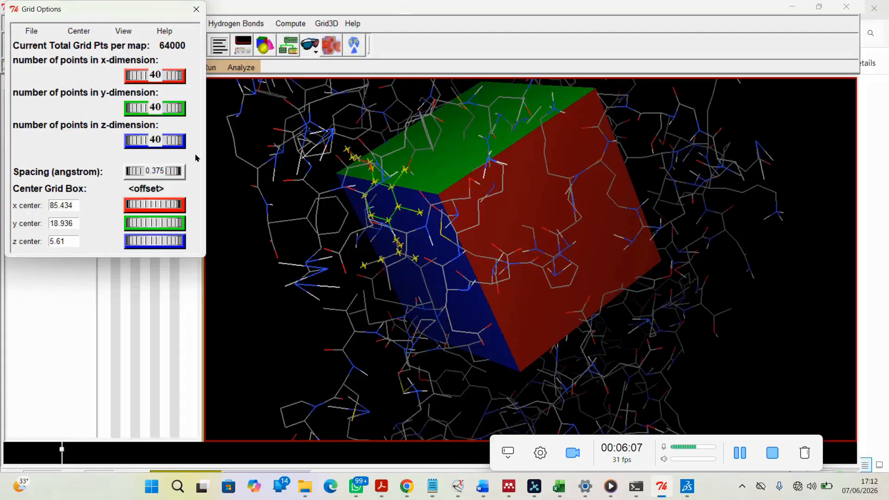
left_click_drag(75, 205, 43, 204)
type("88.308900")
Set the y center to 26.363500, copied from the coordinates note
left_click(72, 223)
left_click_drag(75, 223, 41, 222)
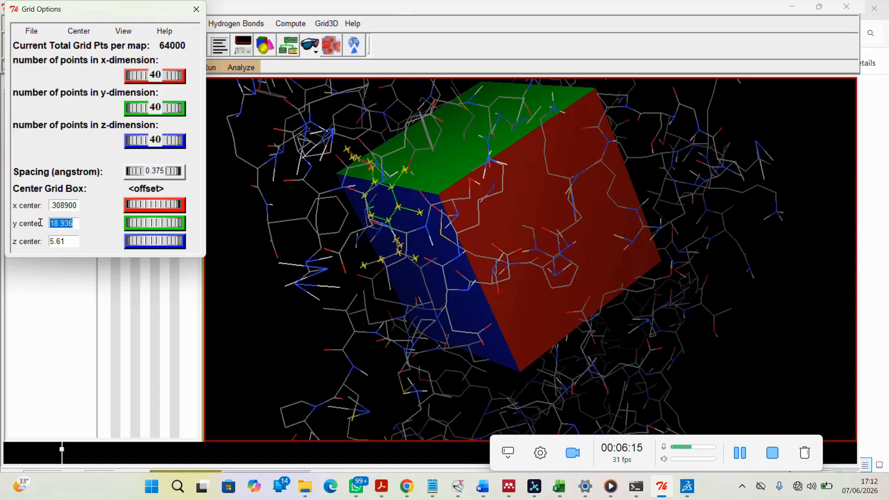
key("BackSpace")
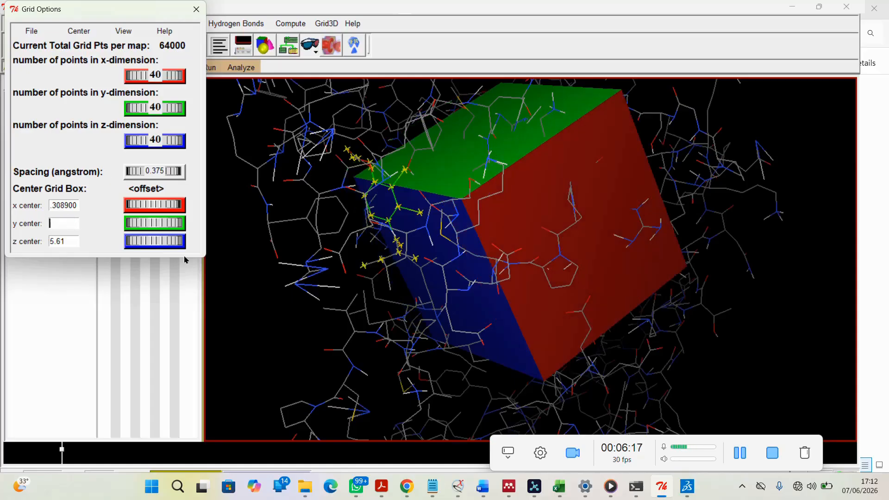
left_click(432, 486)
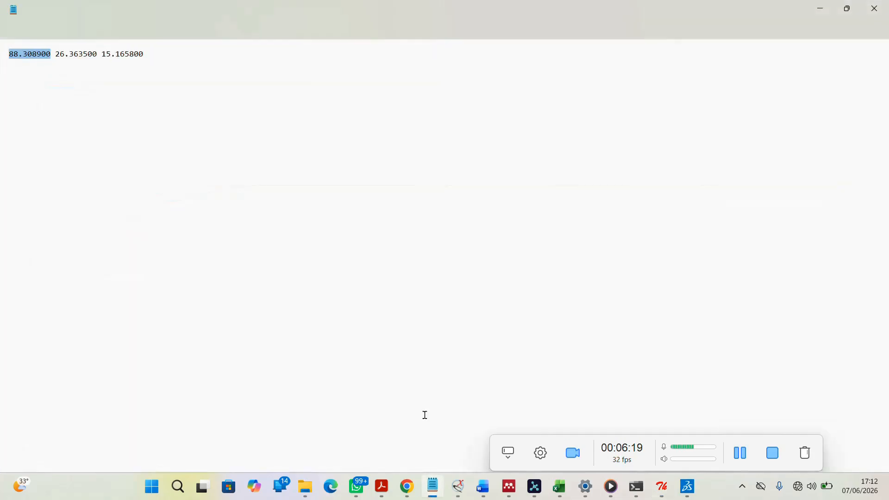
left_click_drag(96, 54, 56, 54)
key("ctrl+c")
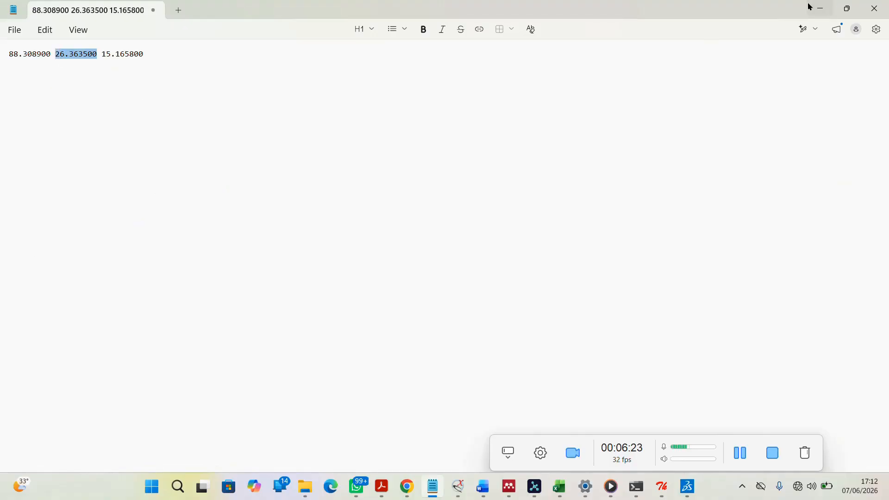
left_click(819, 7)
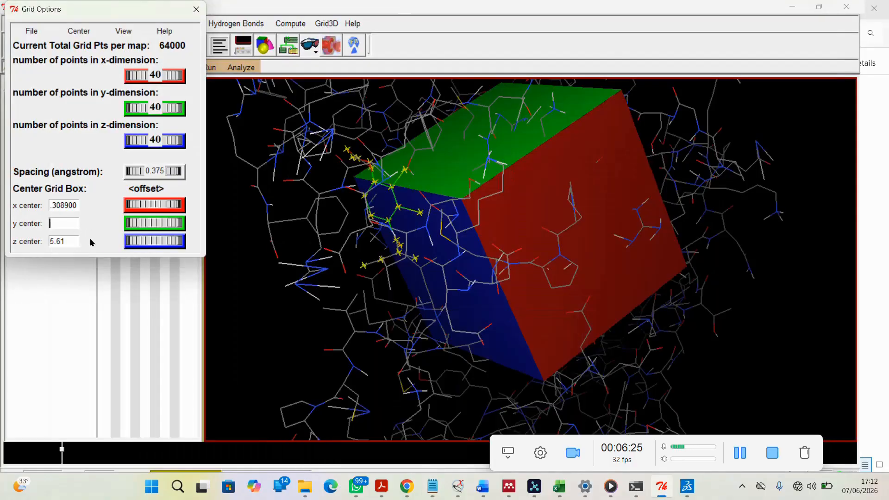
key("ctrl+v")
Set the z center to 15.165800, copied from the coordinates note
left_click(72, 241)
left_click_drag(53, 239, 20, 239)
key("BackSpace")
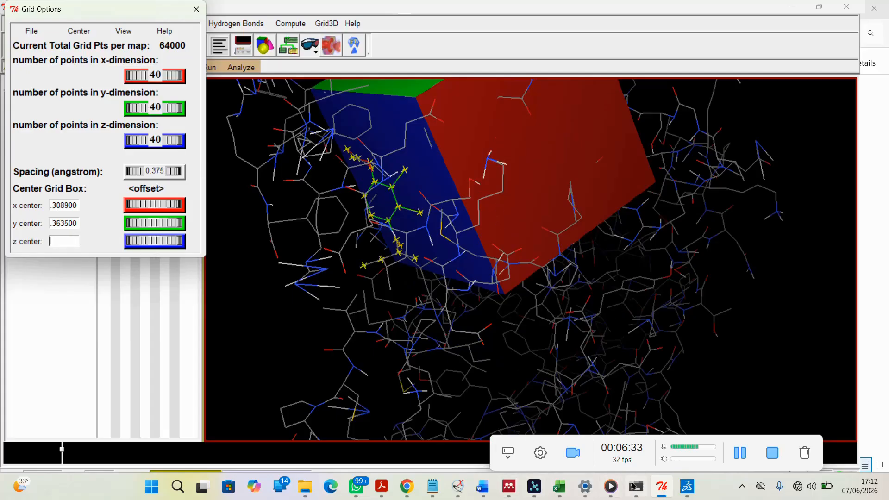
left_click(434, 486)
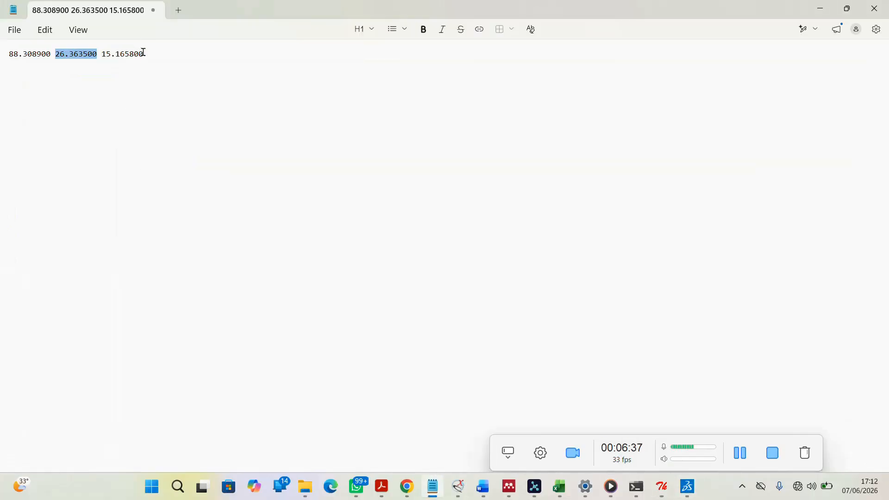
left_click_drag(145, 54, 104, 54)
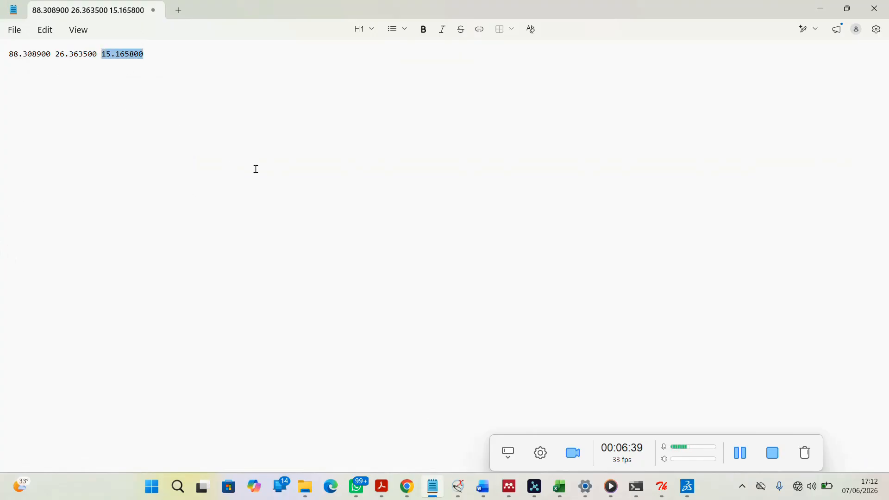
left_click(821, 8)
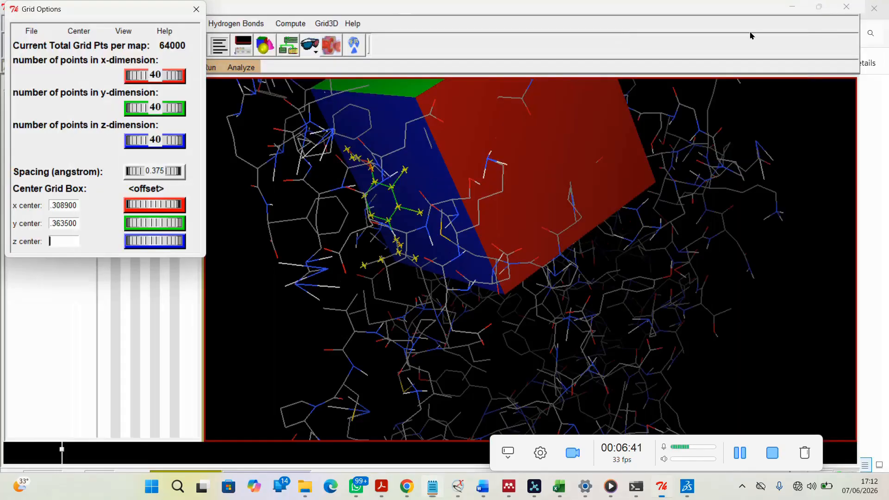
type(".105800")
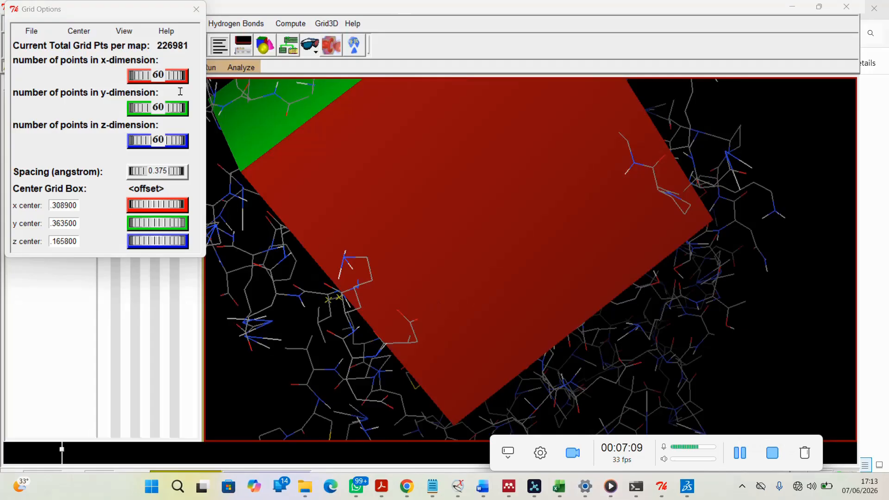
Set the grid spacing to 0.500 angstrom in the spacing wheel's options
right_click(154, 171)
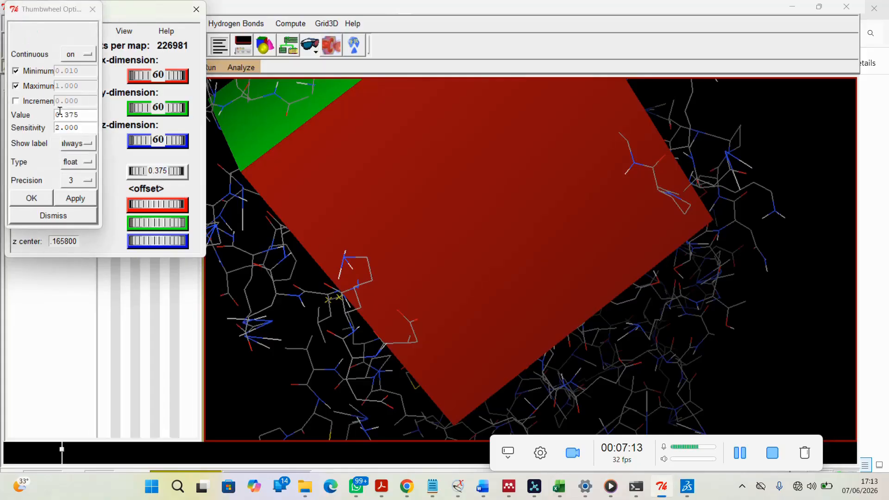
left_click_drag(81, 114, 45, 113)
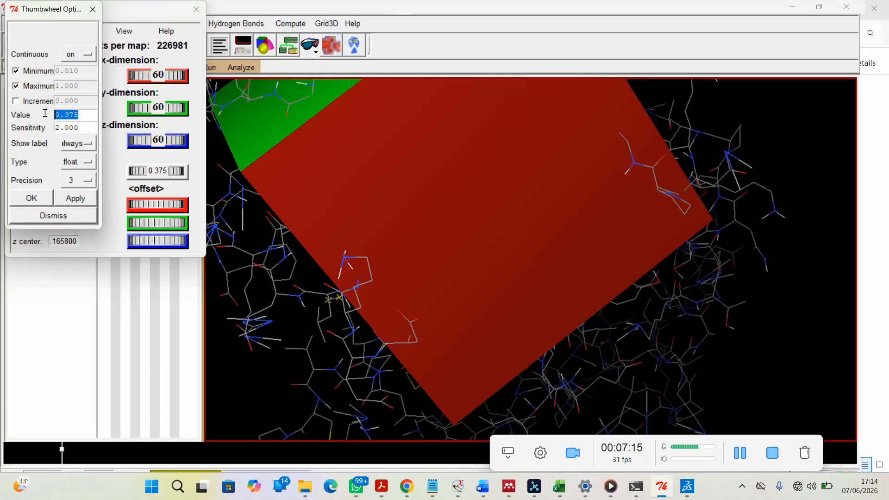
type("0")
left_click(77, 202)
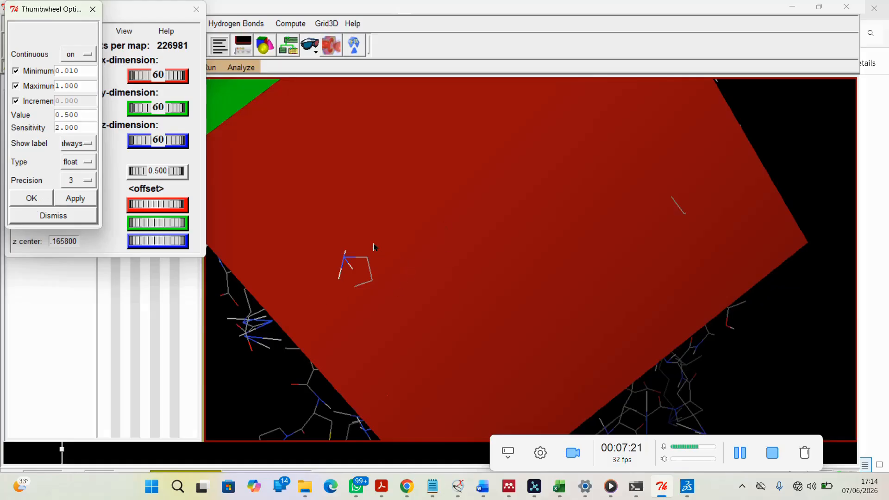
left_click_drag(373, 235, 497, 227)
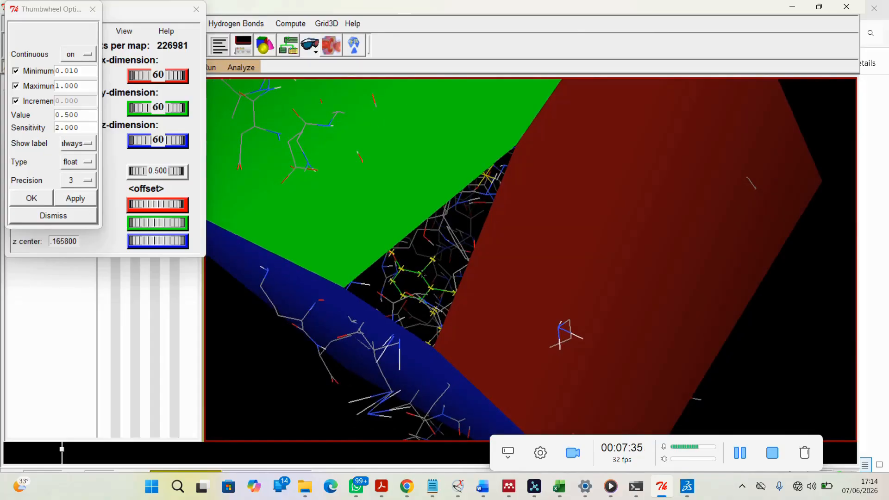
left_click(30, 198)
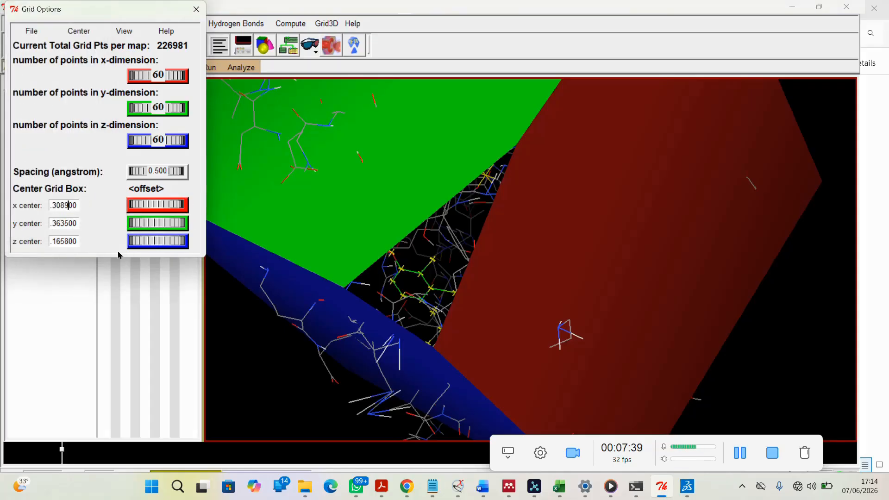
Close the Grid Options window without saving and save the grid parameter file as 1.gpf
left_click(32, 31)
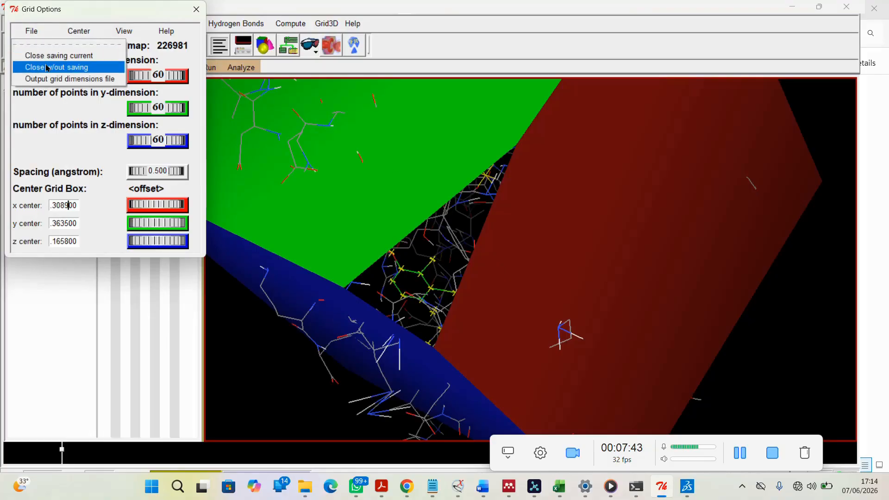
left_click(49, 56)
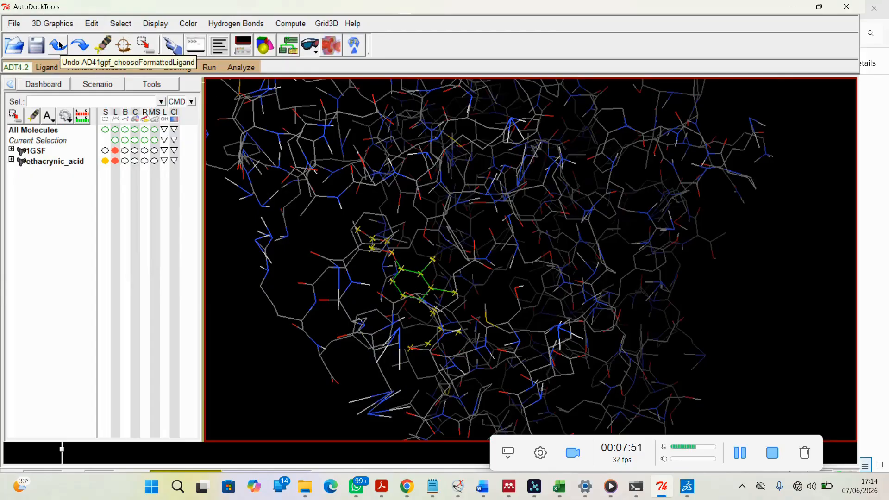
left_click(151, 69)
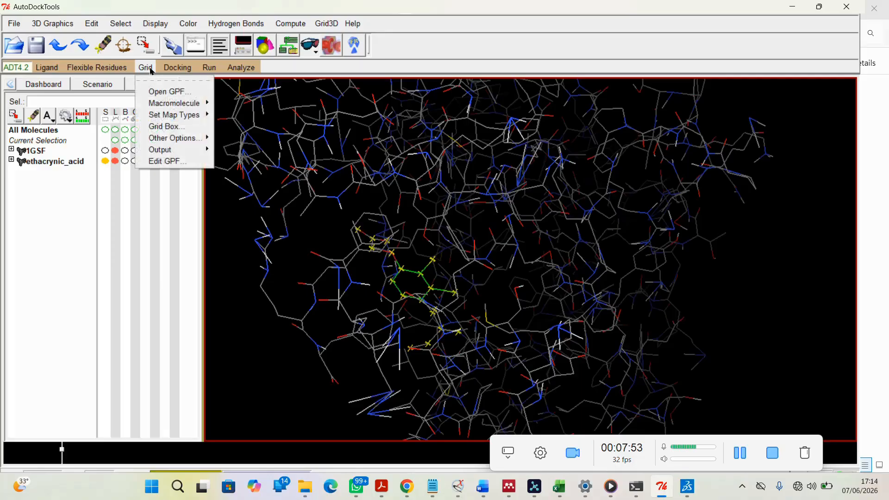
mouse_move(162, 149)
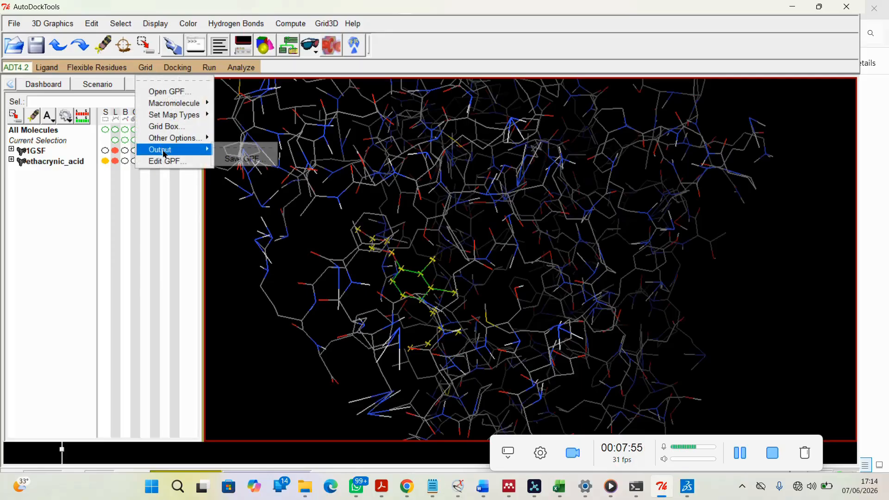
left_click(241, 162)
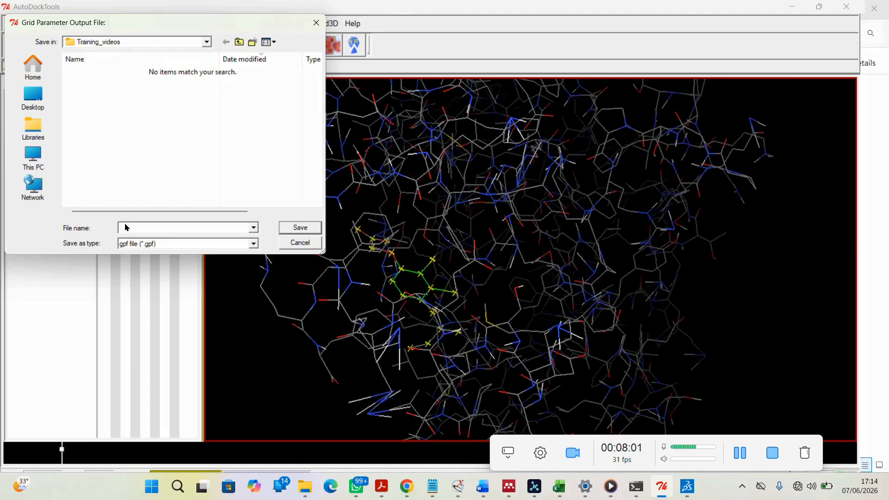
type("1.gpf")
left_click(308, 229)
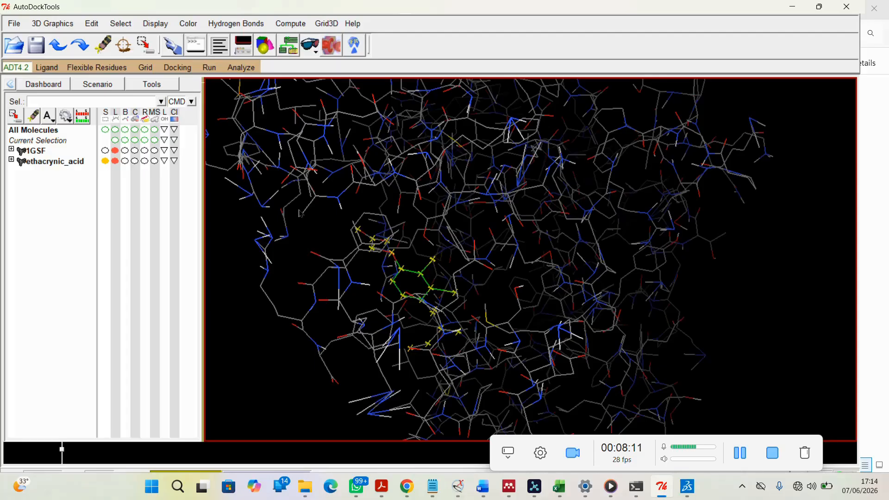
In File Explorer, copy autodock4.exe and autogrid4.exe from Program Files (x86) > The Scripps Research Institute > Autodock > 4.2.6
mouse_move(305, 475)
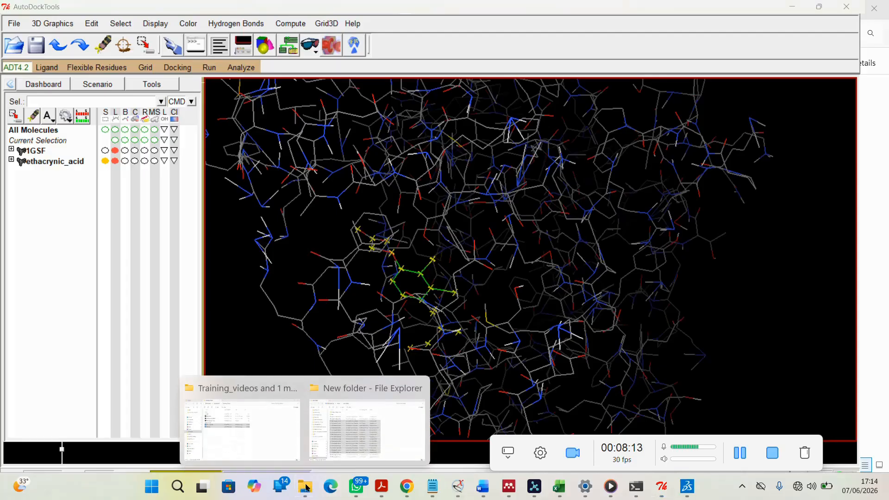
left_click(254, 430)
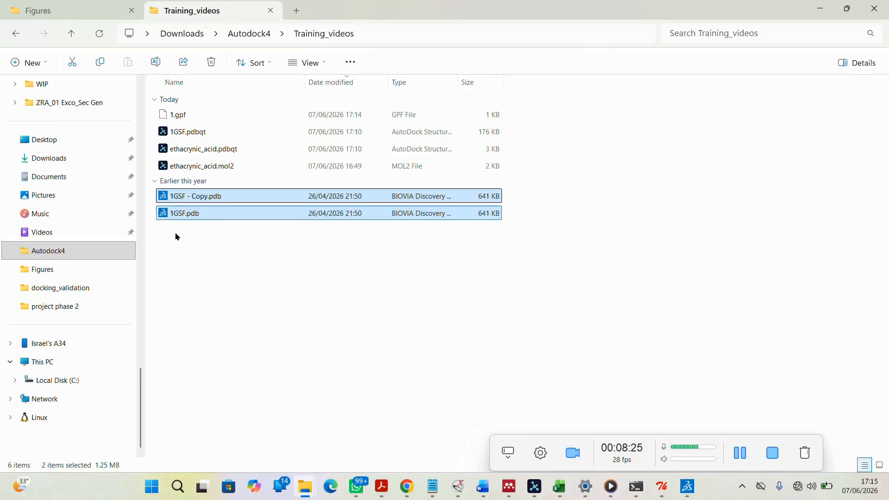
left_click(70, 381)
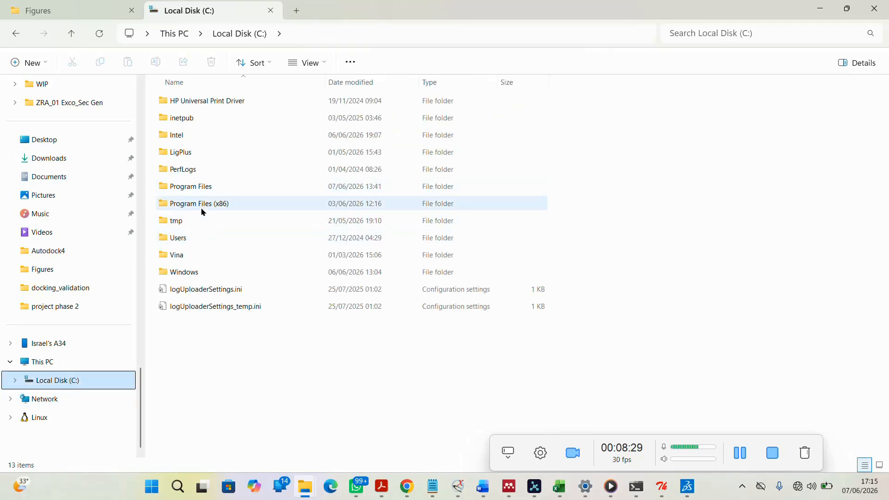
double_click(206, 204)
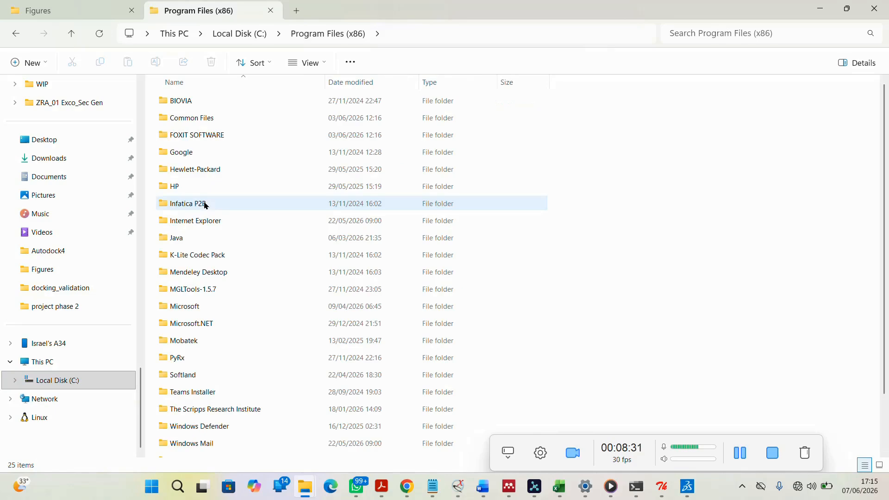
double_click(216, 410)
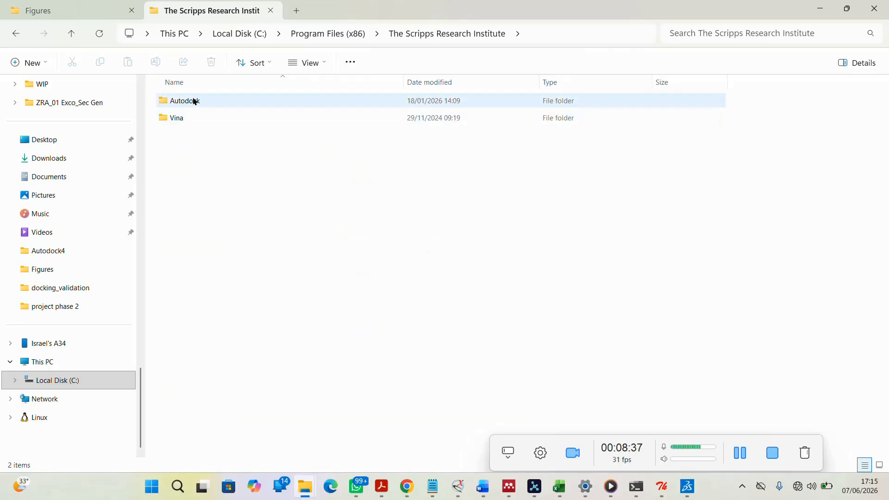
double_click(194, 101)
double_click(197, 101)
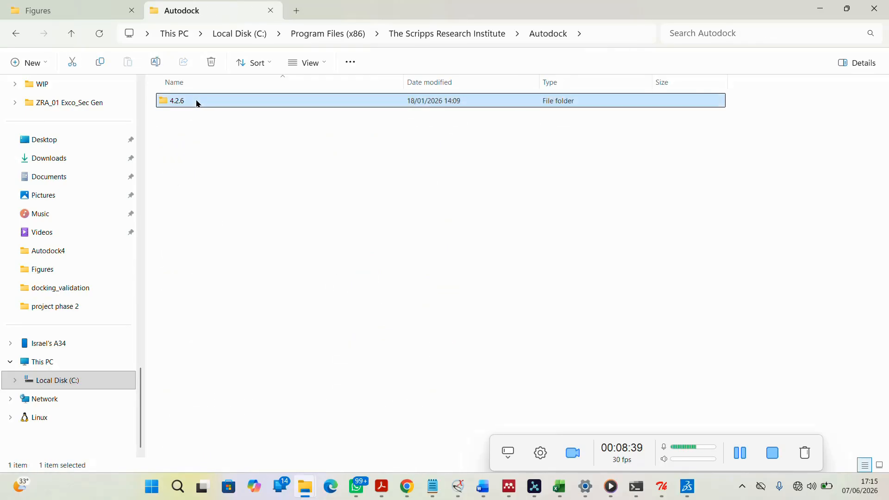
left_click(200, 103)
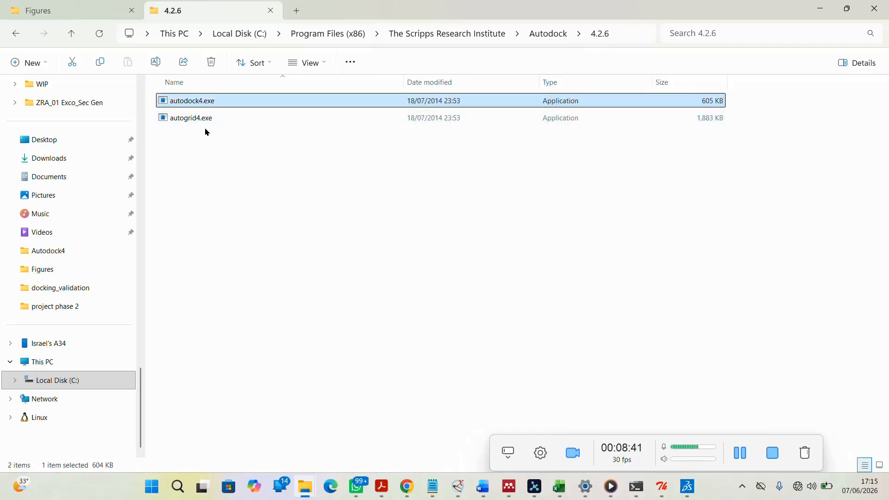
left_click(205, 119)
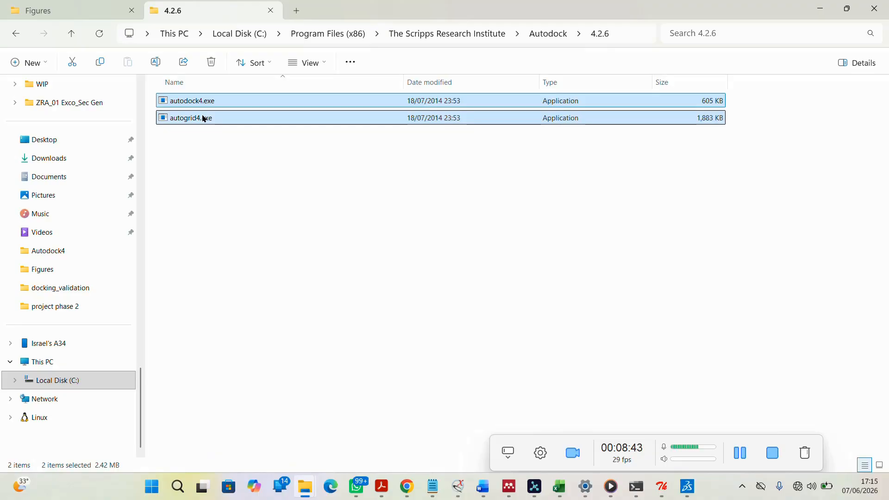
key("ctrl+c")
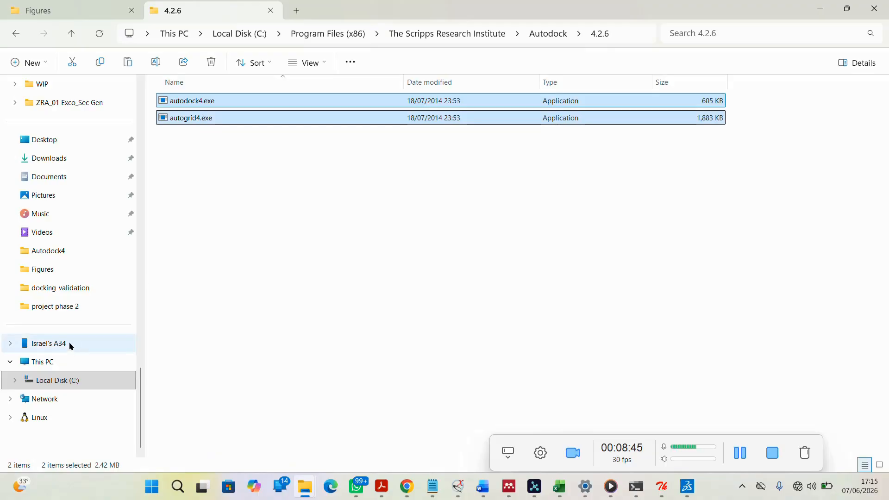
Paste the two AutoDock executables into the Downloads > Autodock4 > Training_videos folder
left_click(56, 257)
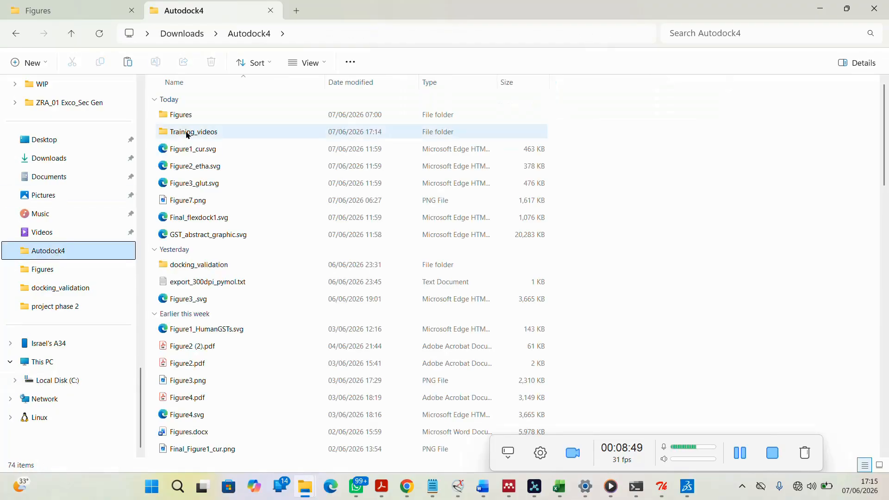
left_click(188, 134)
double_click(187, 133)
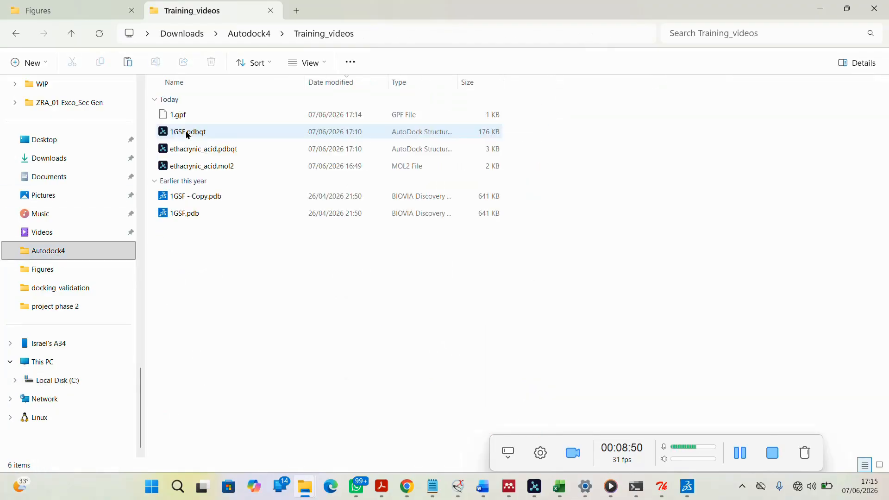
right_click(187, 255)
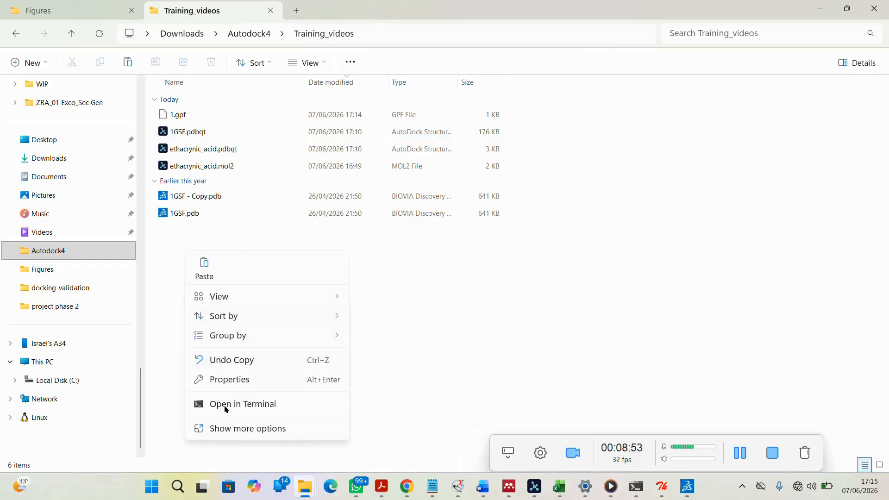
left_click(205, 269)
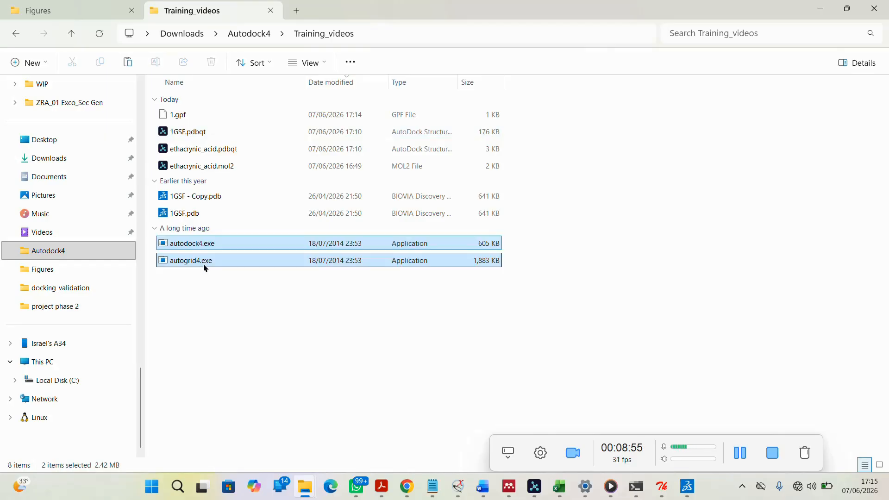
left_click(261, 322)
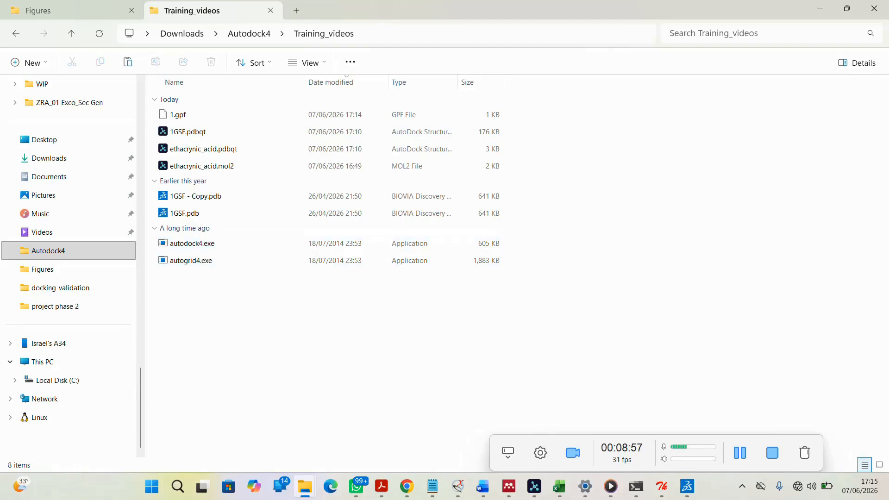
Switch back to AutoDockTools, open Run AutoGrid and set the program pathname to autogrid4.exe in Training_videos
mouse_move(510, 493)
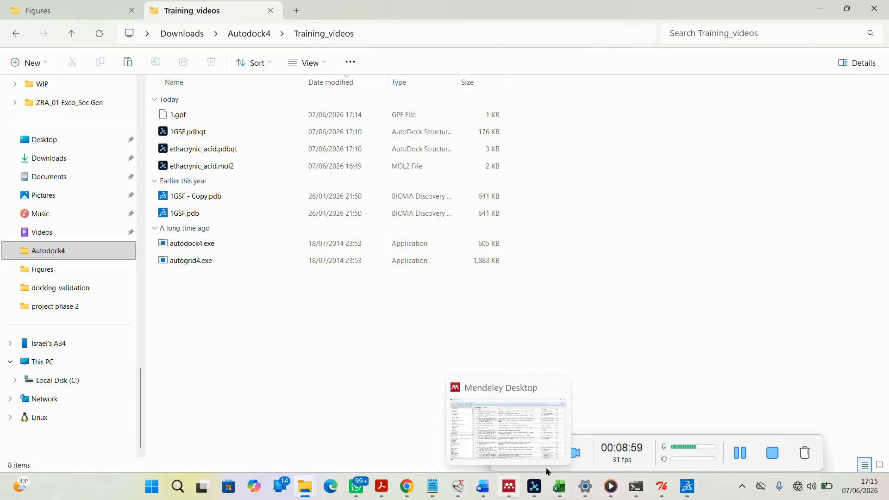
mouse_move(663, 487)
left_click(678, 418)
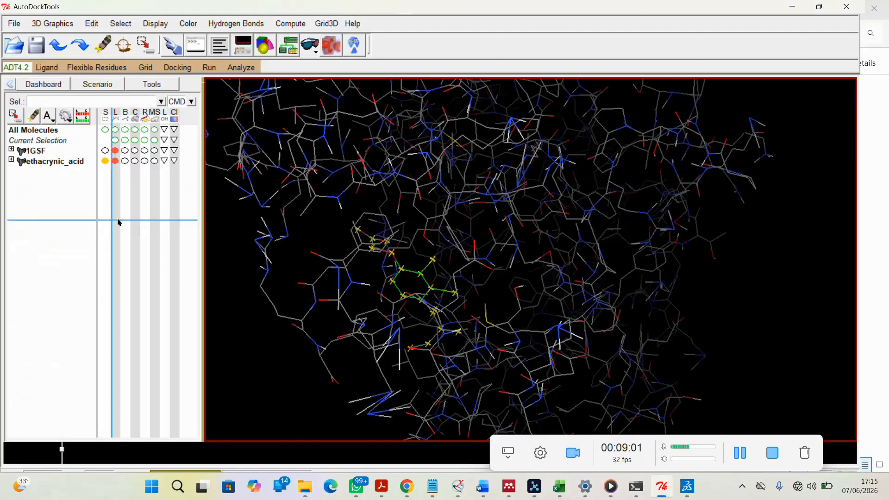
left_click(209, 68)
left_click(227, 92)
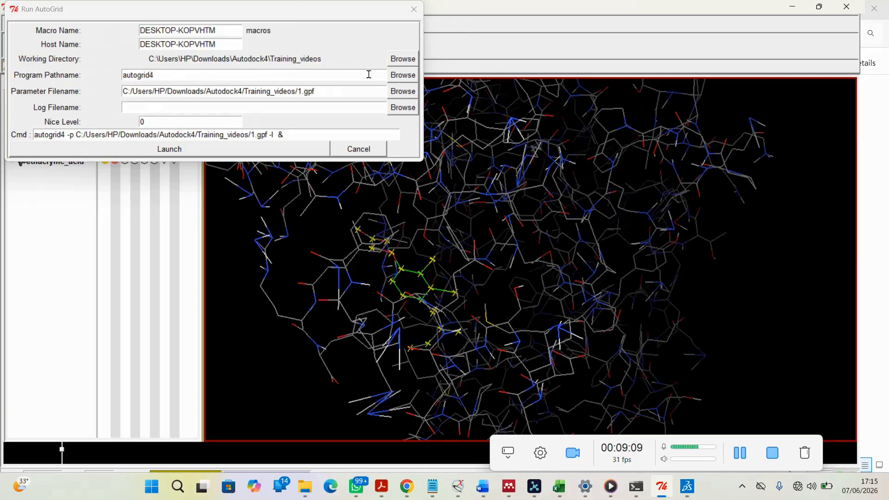
left_click(403, 75)
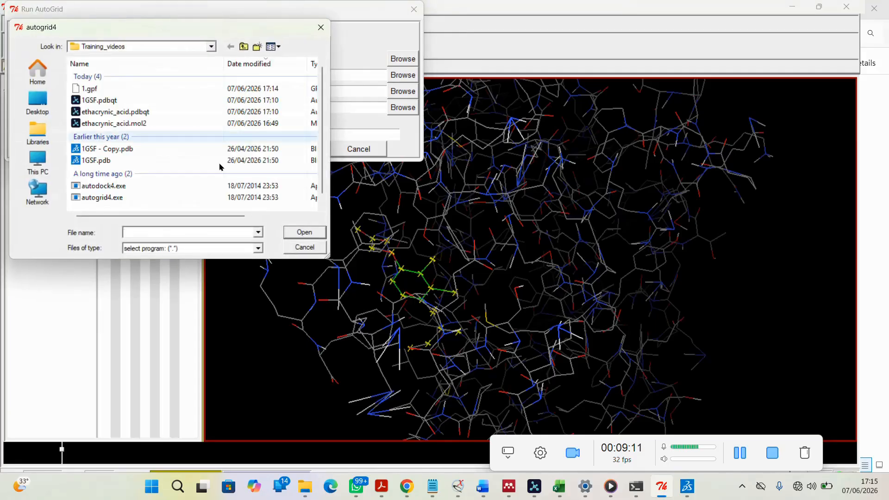
left_click(123, 198)
left_click(291, 234)
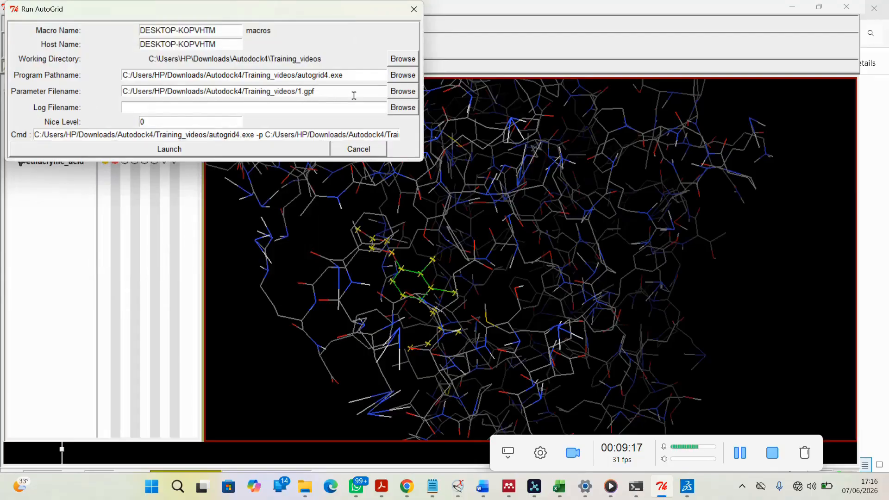
Choose 1.gpf as the parameter file and launch AutoGrid
left_click(403, 92)
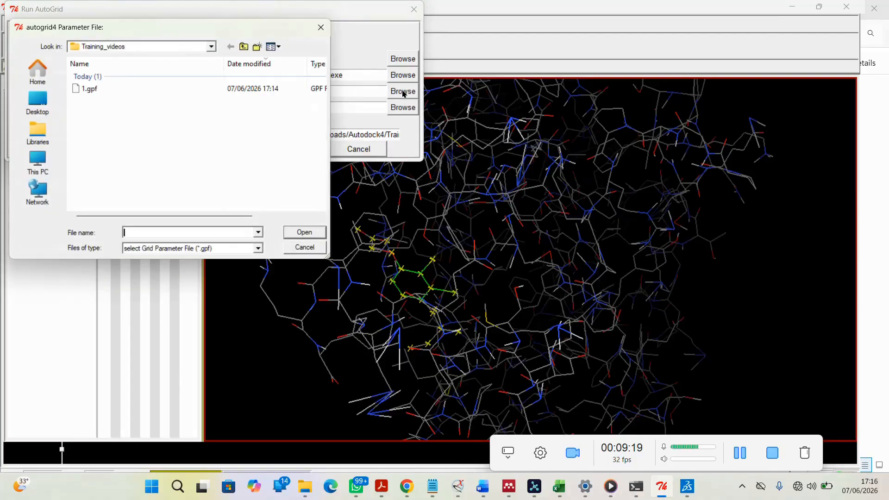
left_click(200, 89)
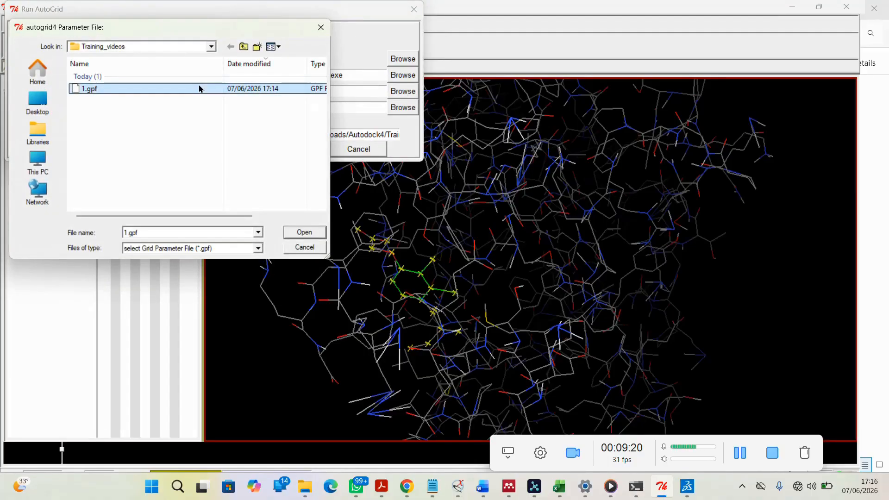
left_click(314, 235)
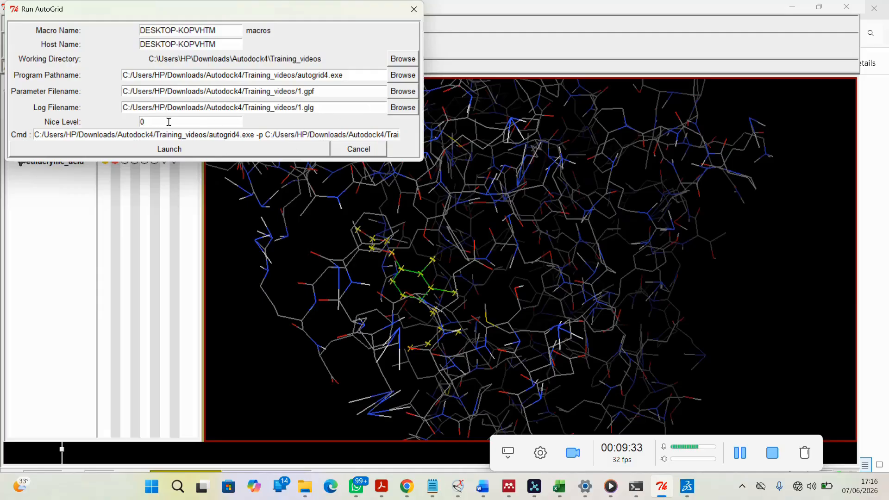
left_click(238, 149)
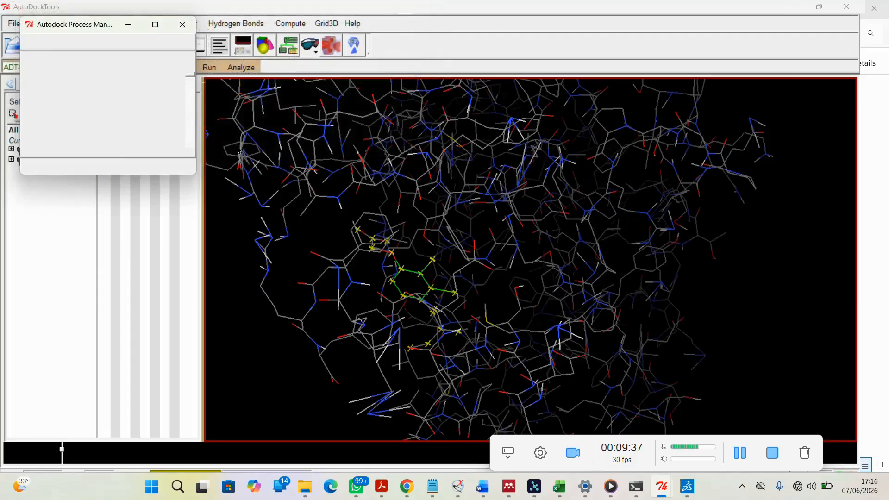
left_click(107, 87)
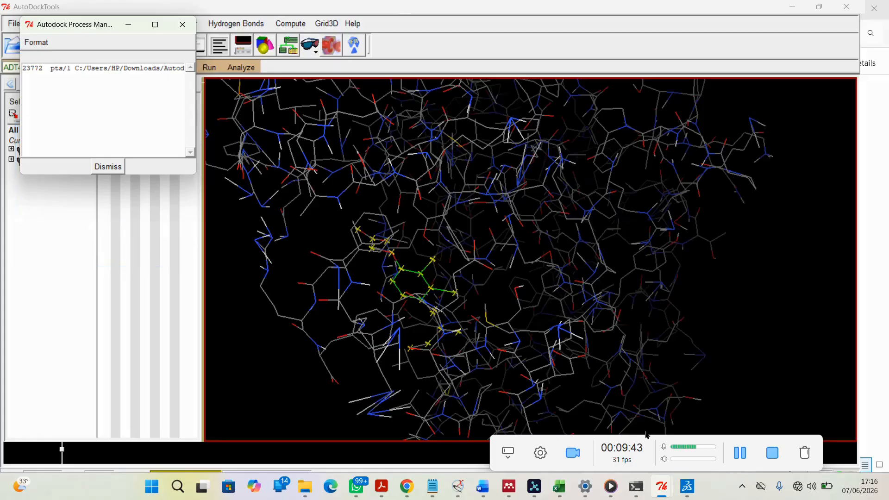
left_click(741, 460)
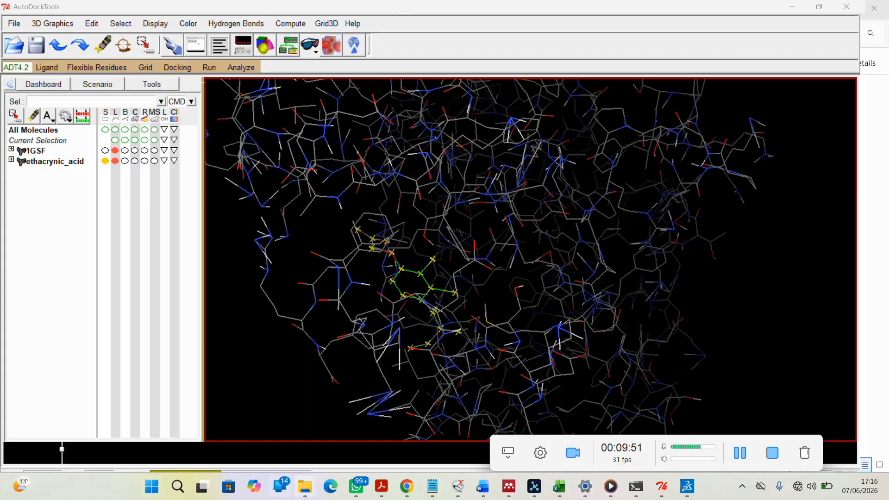
Check the Training_videos folder for the grid map files, then minimize File Explorer
mouse_move(304, 487)
left_click(216, 450)
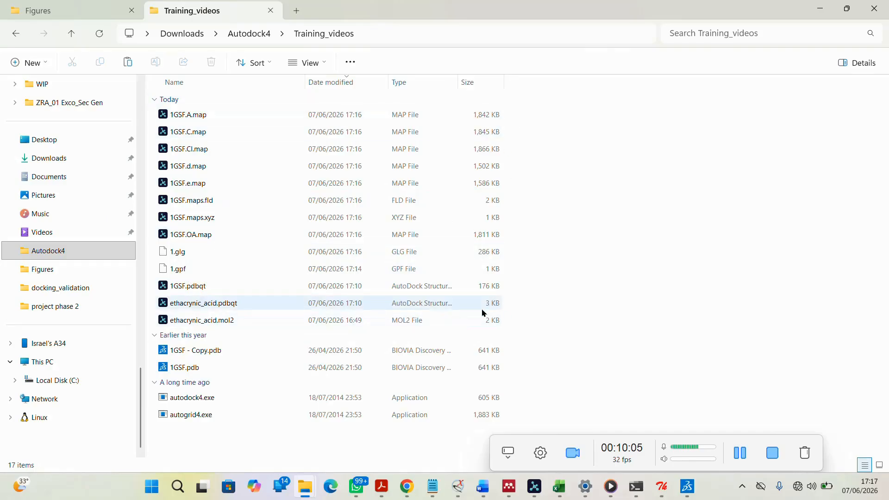
left_click(823, 7)
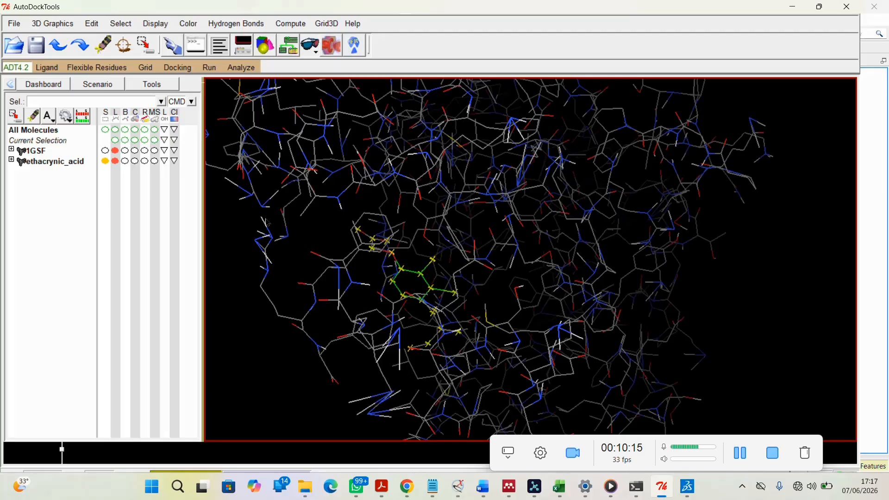
Set the docking rigid macromolecule filename to 1GSF.pdbqt
left_click(179, 67)
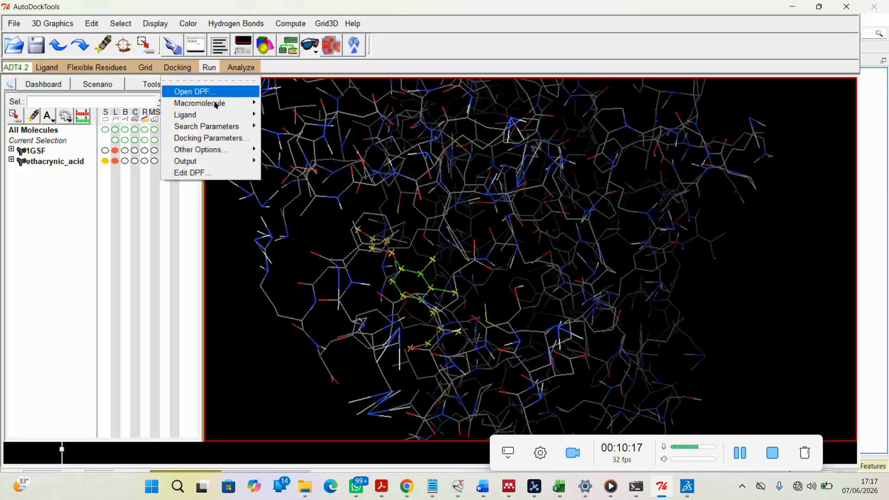
mouse_move(203, 103)
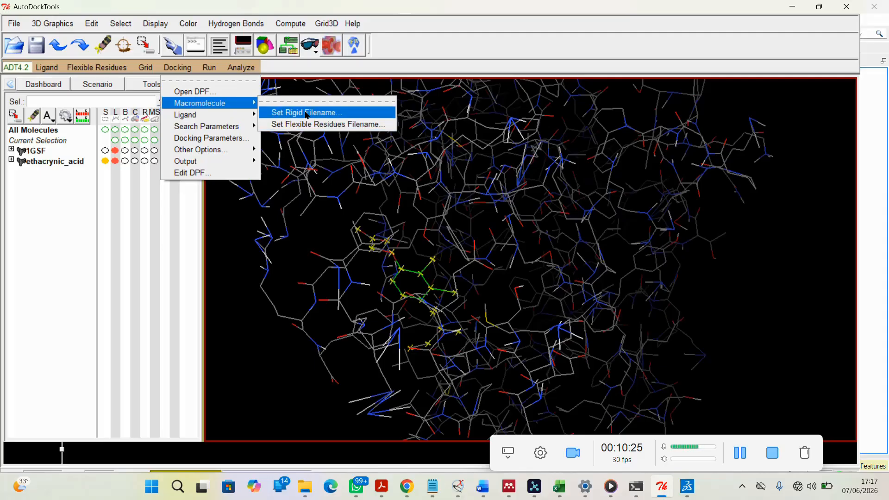
left_click(307, 114)
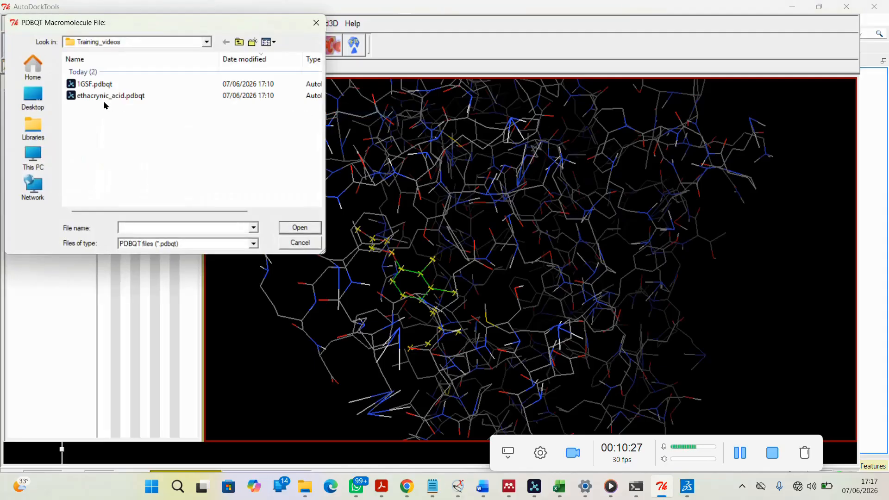
left_click(94, 87)
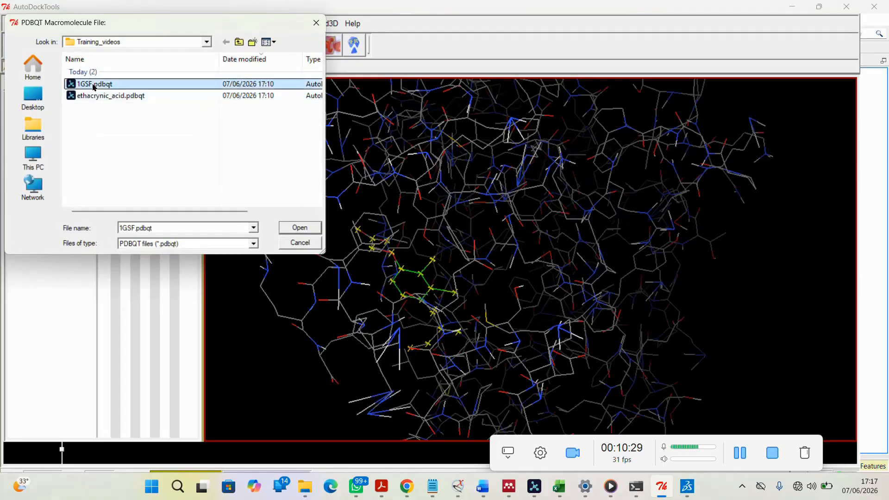
left_click(300, 227)
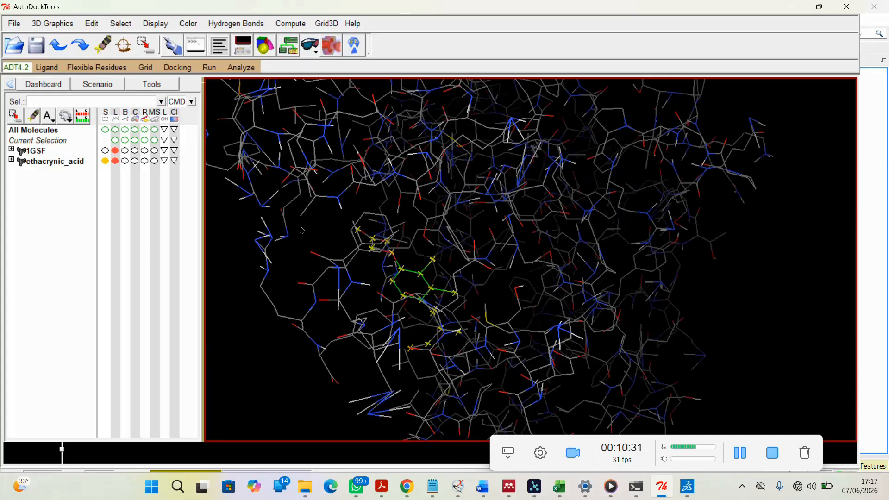
Choose ethacrynic_acid as the docking ligand and accept its ligand parameters with random initial position and dihedrals
left_click(178, 68)
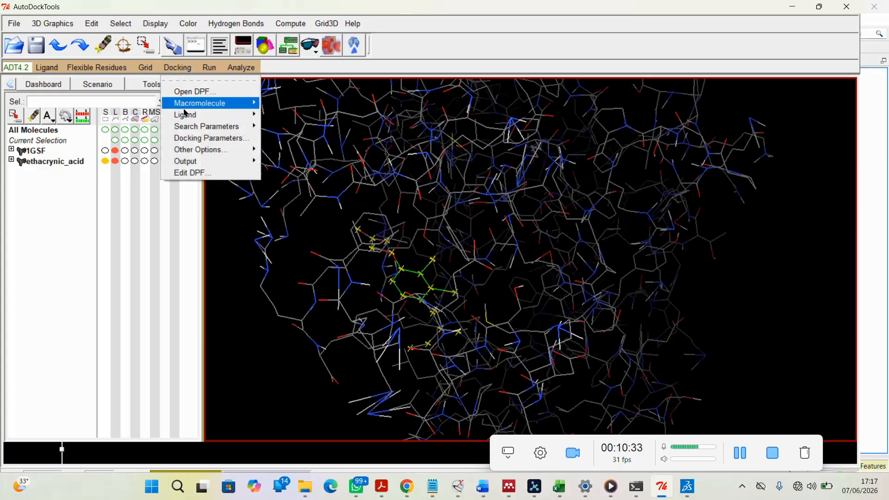
mouse_move(188, 116)
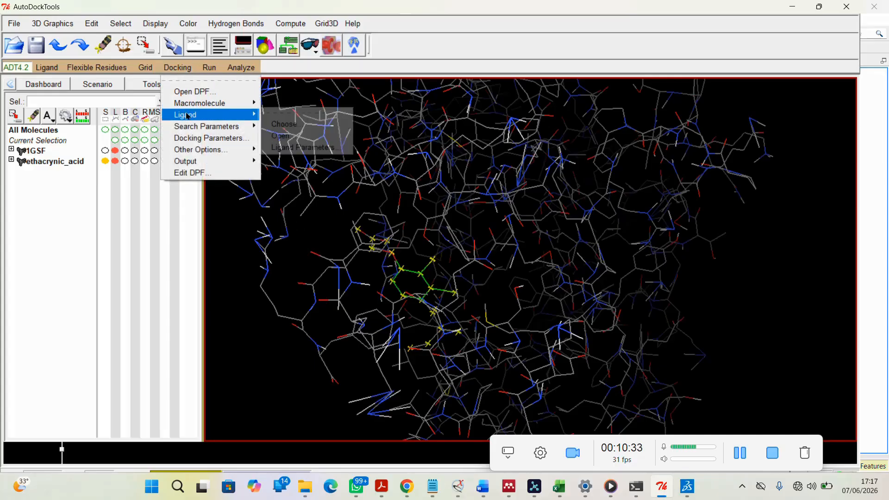
left_click(283, 124)
left_click(53, 56)
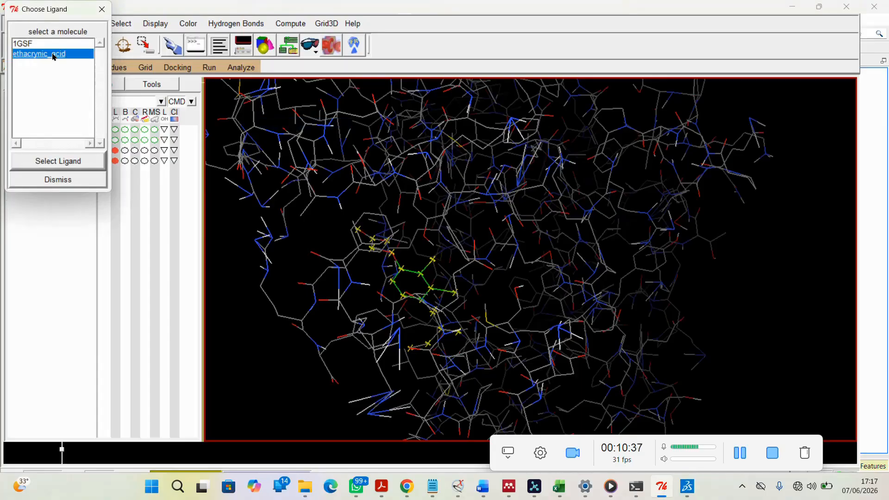
left_click(67, 167)
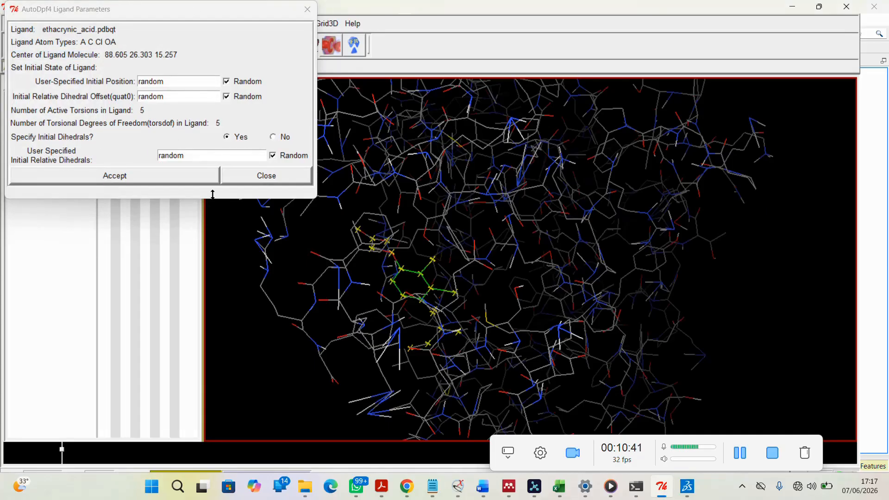
left_click(169, 176)
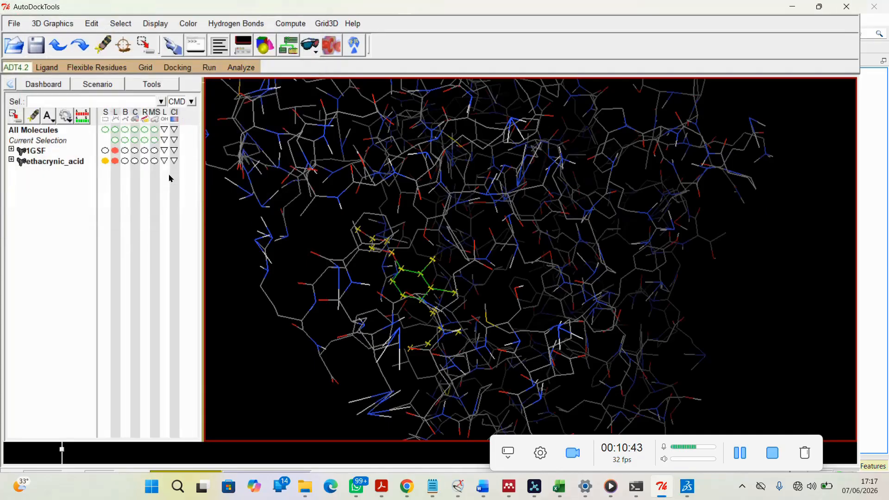
Set the genetic algorithm search parameters to 50 GA runs and a population size of 300
left_click(178, 68)
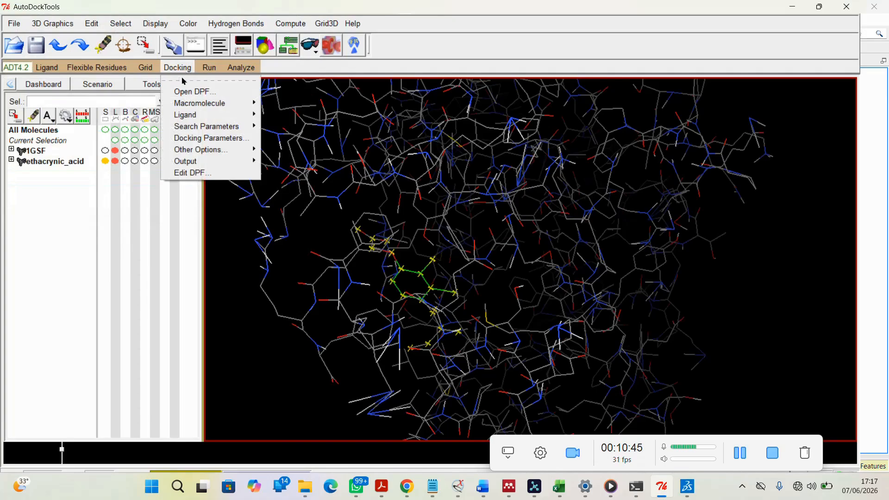
mouse_move(187, 131)
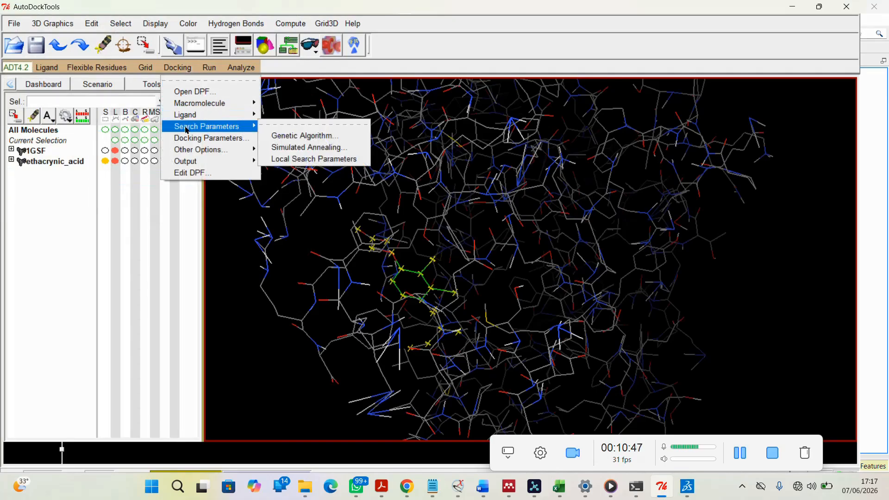
left_click(309, 139)
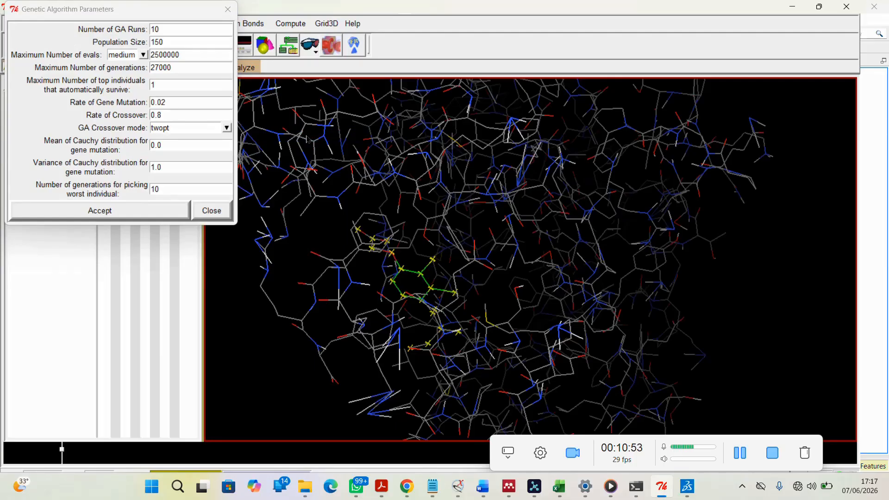
left_click(164, 29)
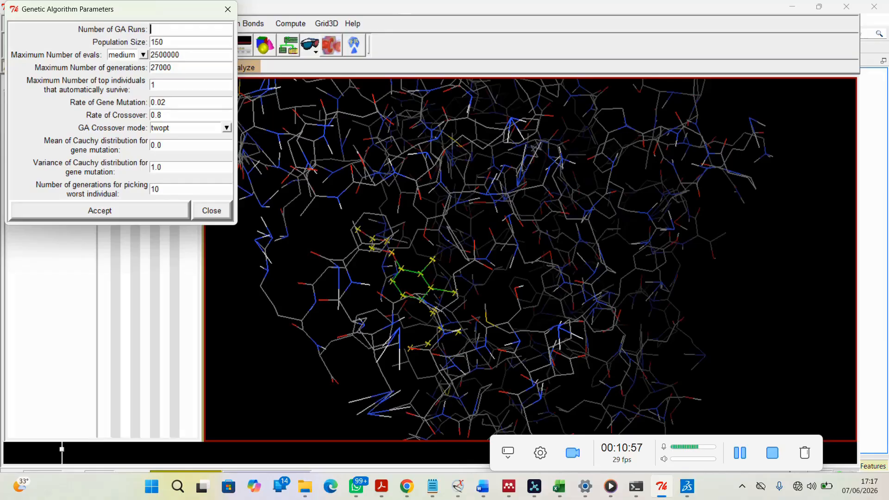
type("50")
key("Tab")
type("300")
left_click(154, 212)
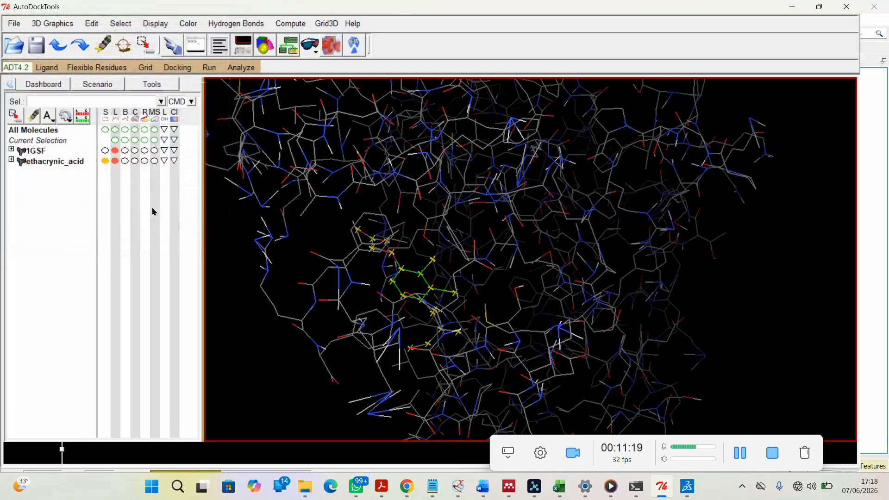
Accept the default docking run options for random numbers, energy, step size and output format
left_click(178, 67)
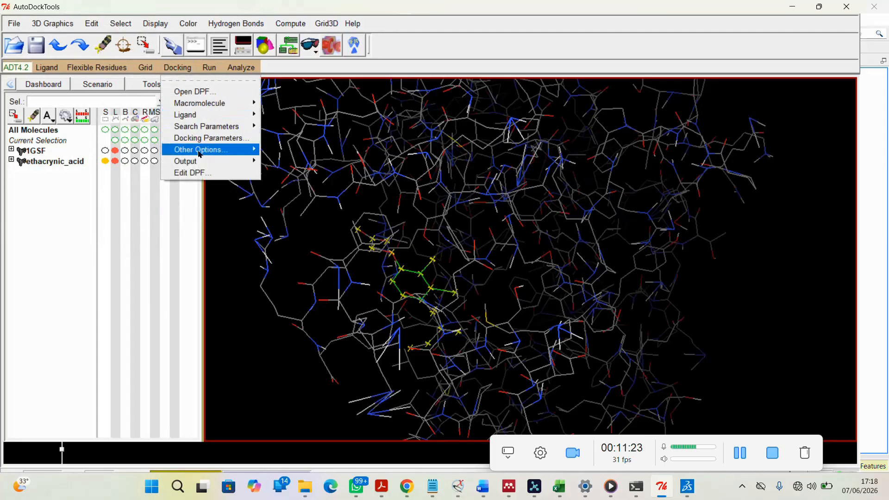
mouse_move(200, 152)
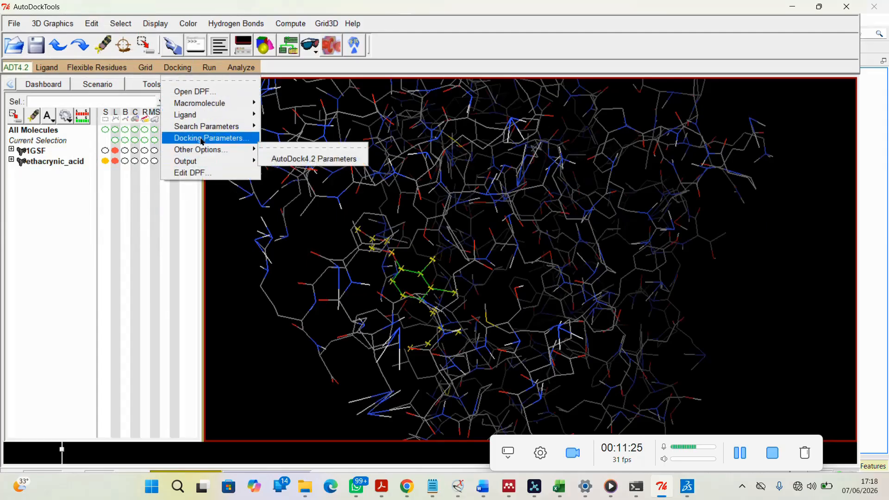
left_click(201, 140)
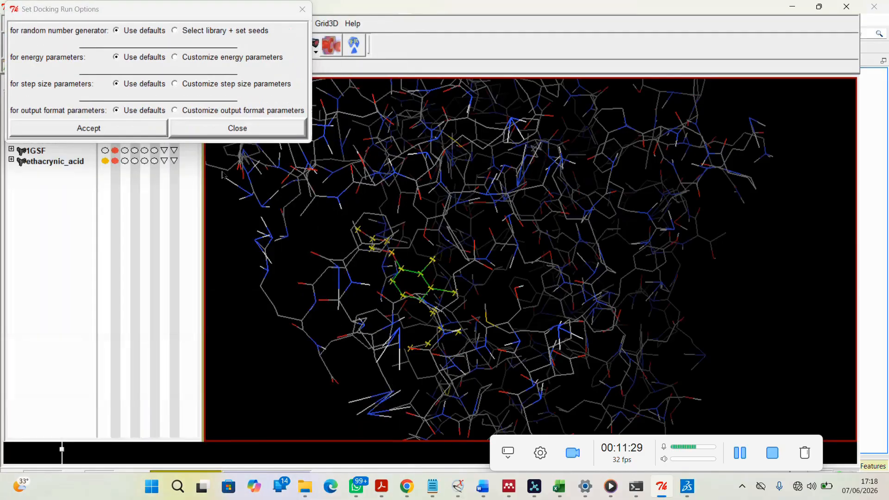
left_click(121, 132)
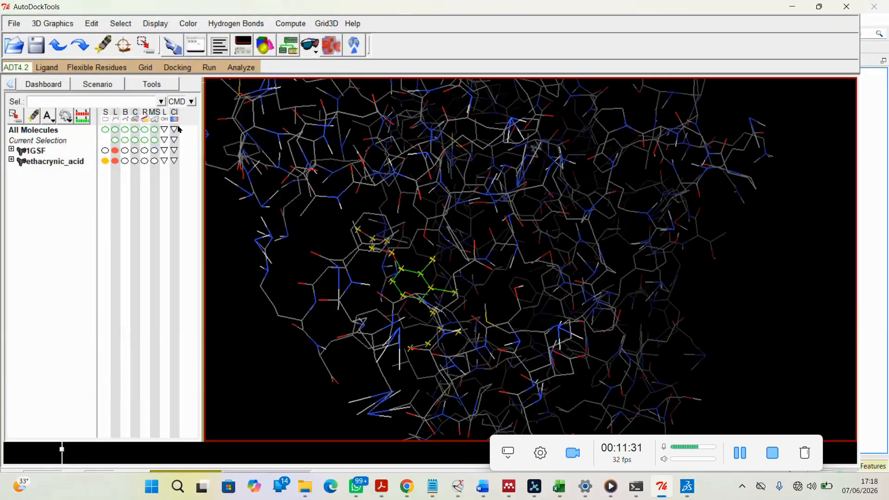
Write the Lamarckian GA docking parameter output file as 1.dpf in Training_videos
left_click(177, 68)
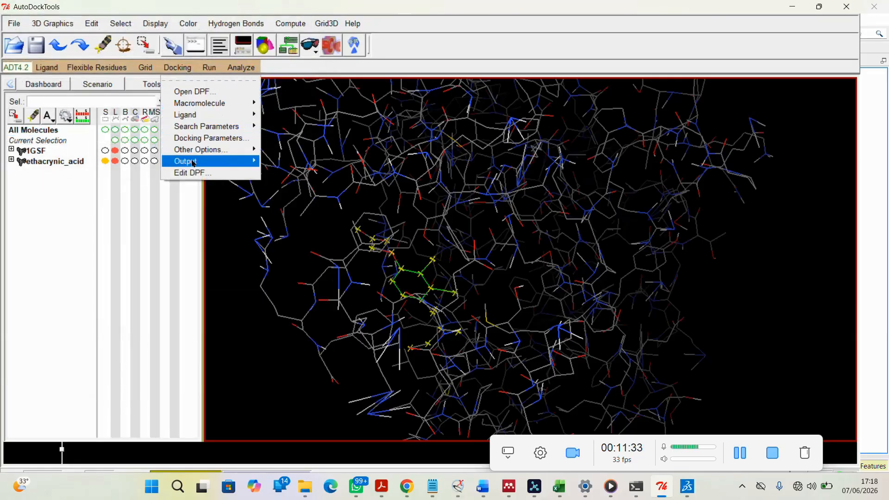
mouse_move(201, 165)
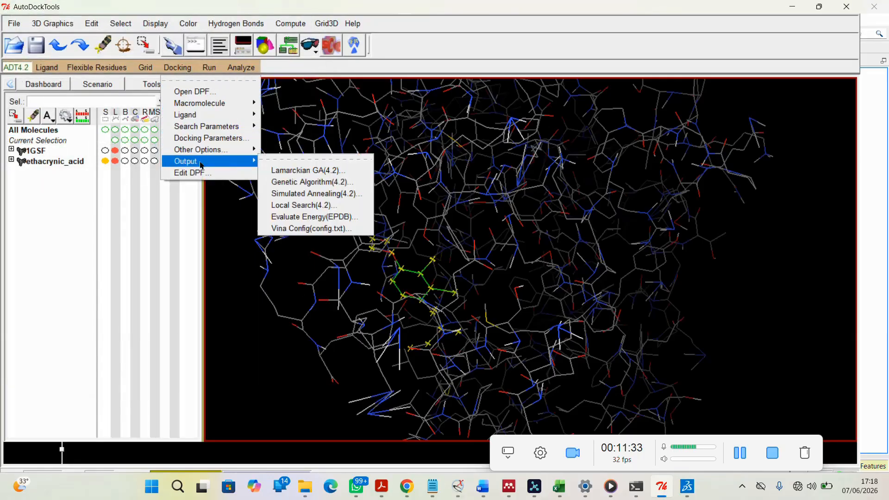
left_click(323, 177)
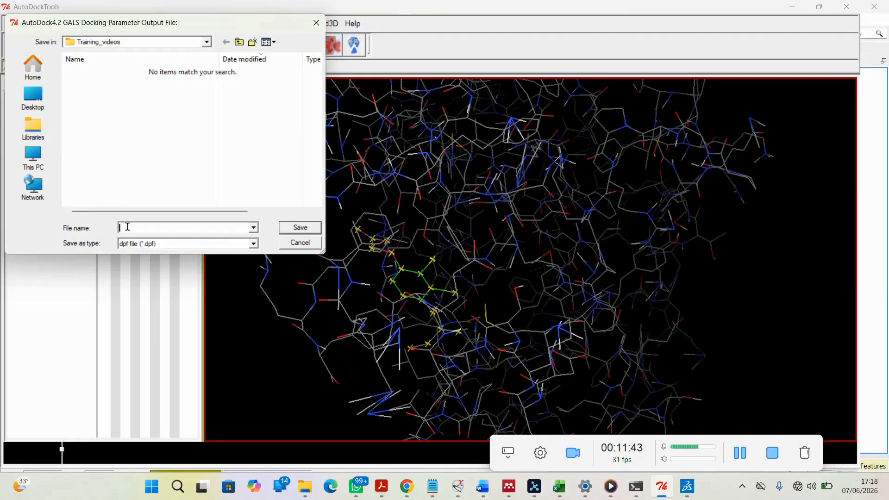
type("1.dpf")
left_click(302, 229)
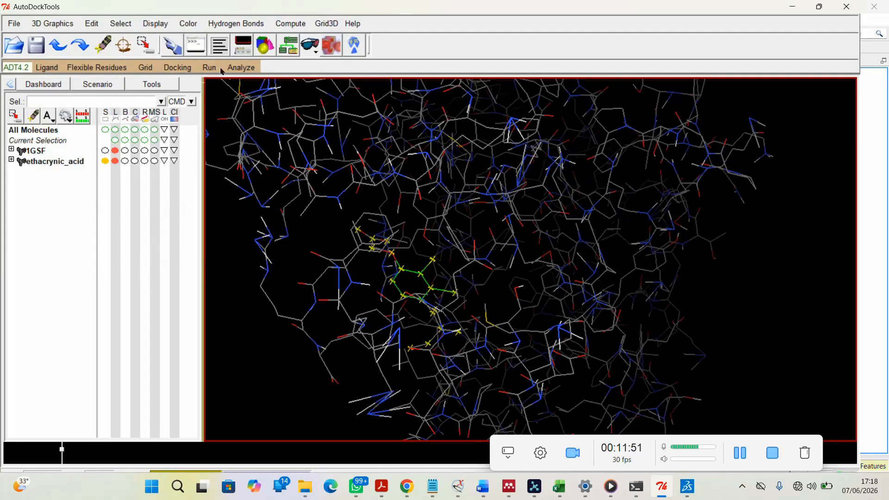
Check the Training_videos folder for the docking parameter file, then minimize File Explorer
left_click(181, 69)
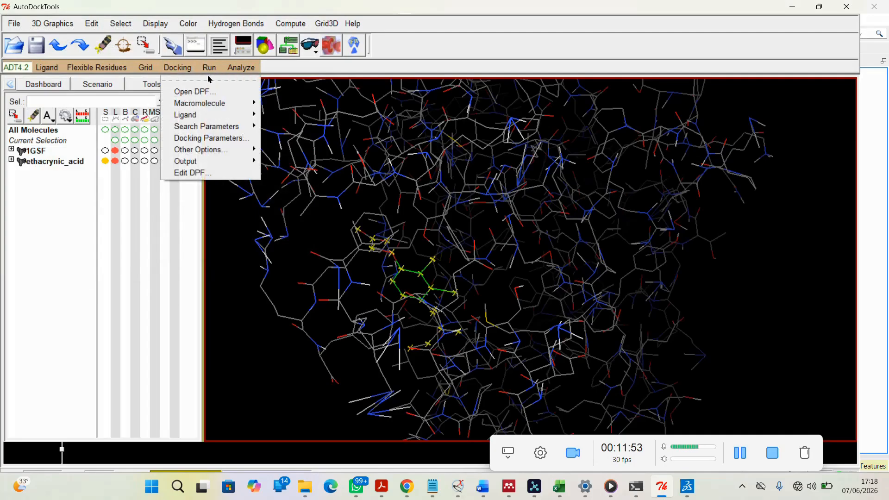
left_click(306, 487)
left_click(273, 433)
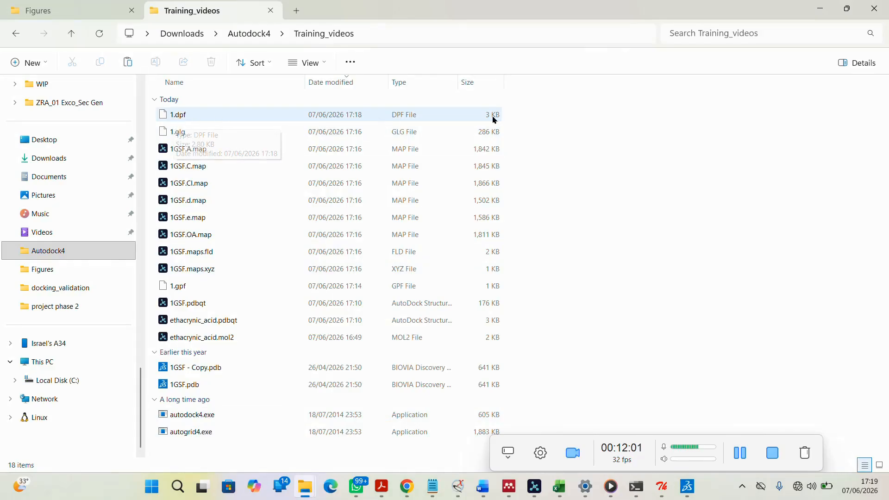
left_click(824, 10)
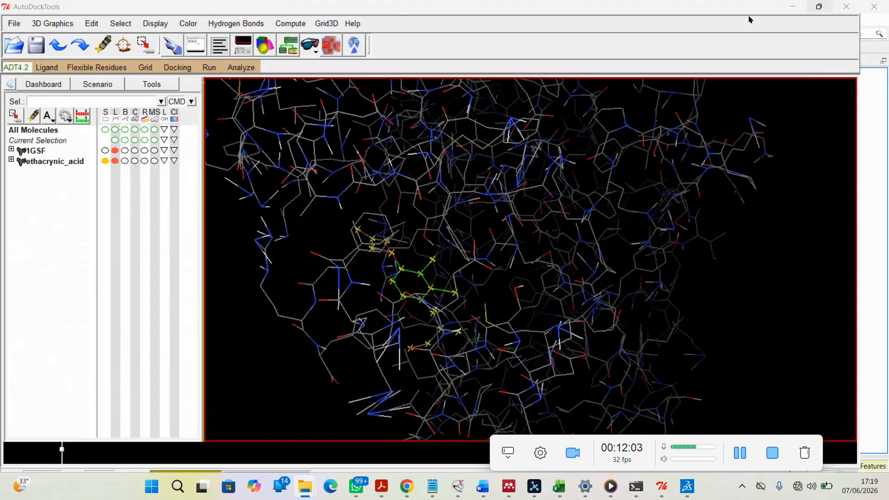
Open Run AutoDock and set the program pathname to autodock4.exe in Training_videos
left_click(209, 68)
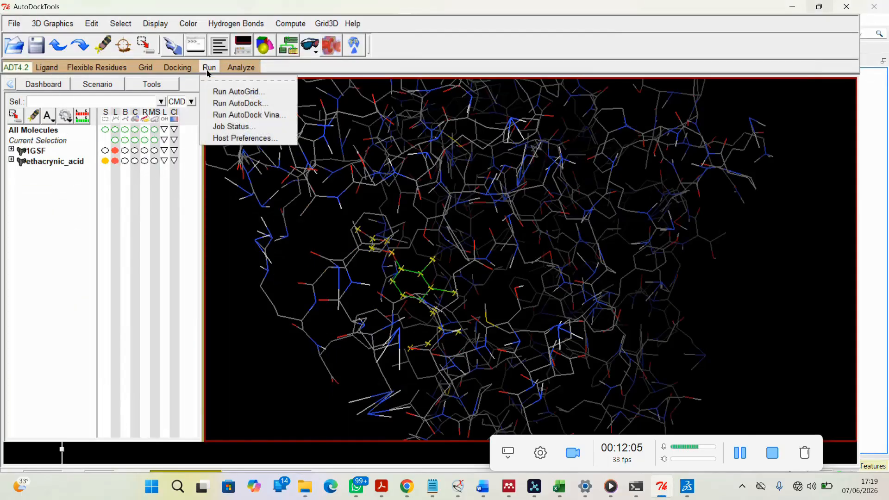
left_click(231, 105)
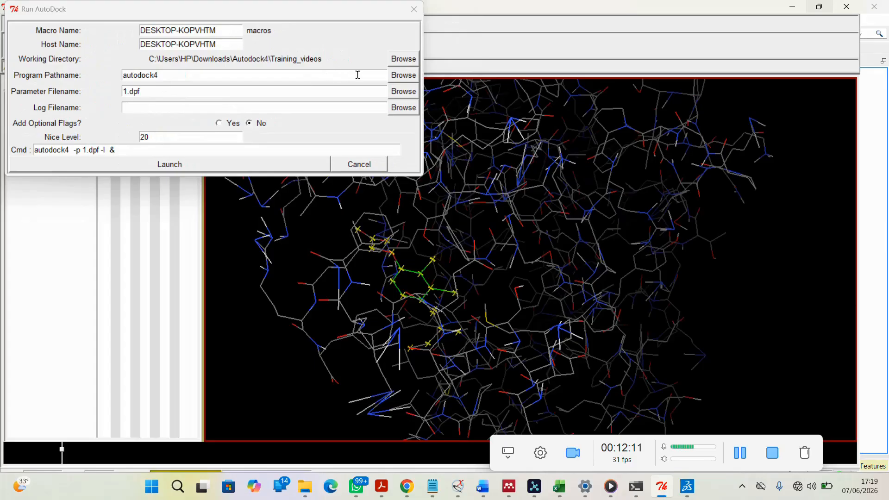
left_click(404, 76)
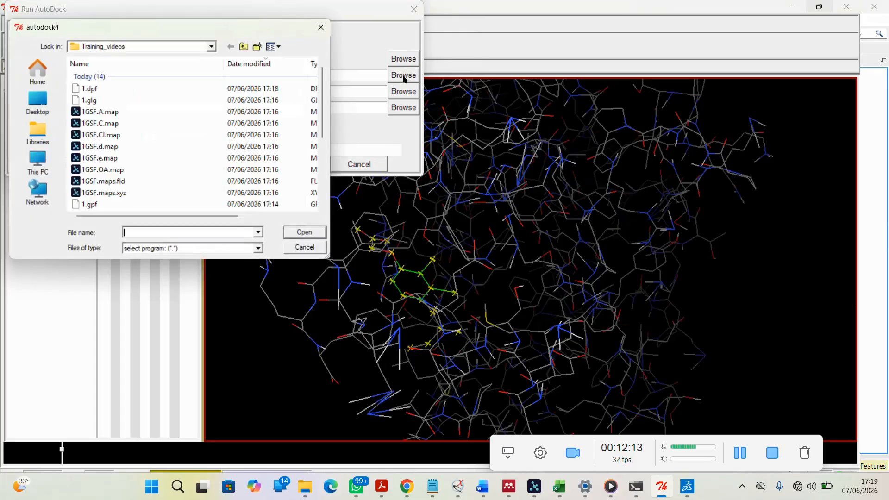
scroll(193, 171, "down", 4)
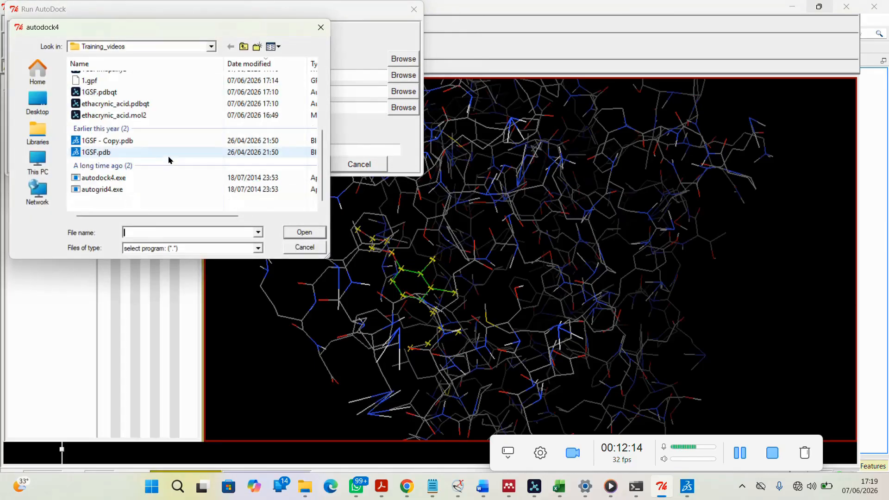
left_click(115, 178)
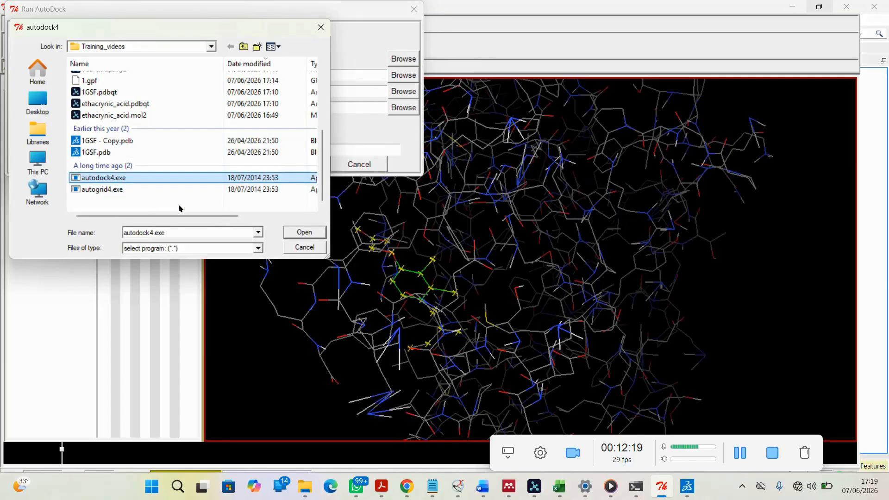
left_click(312, 234)
Choose 1.dpf as the parameter file and launch AutoDock
left_click(399, 96)
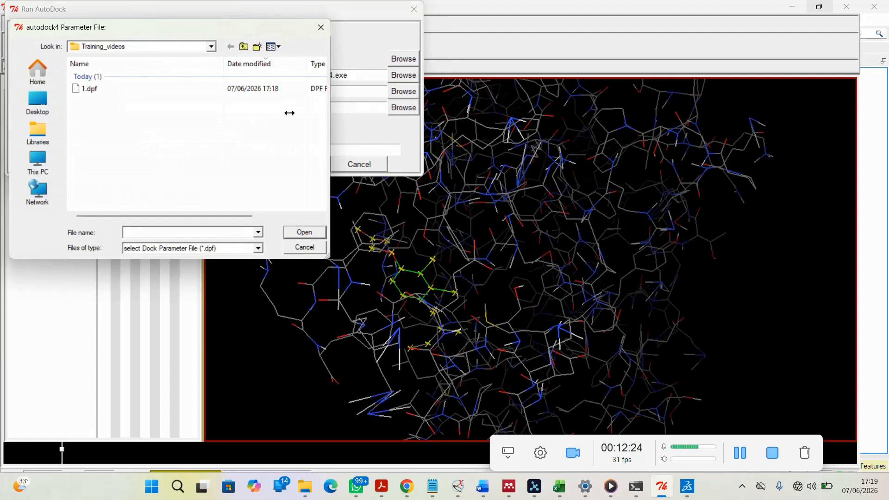
left_click(144, 89)
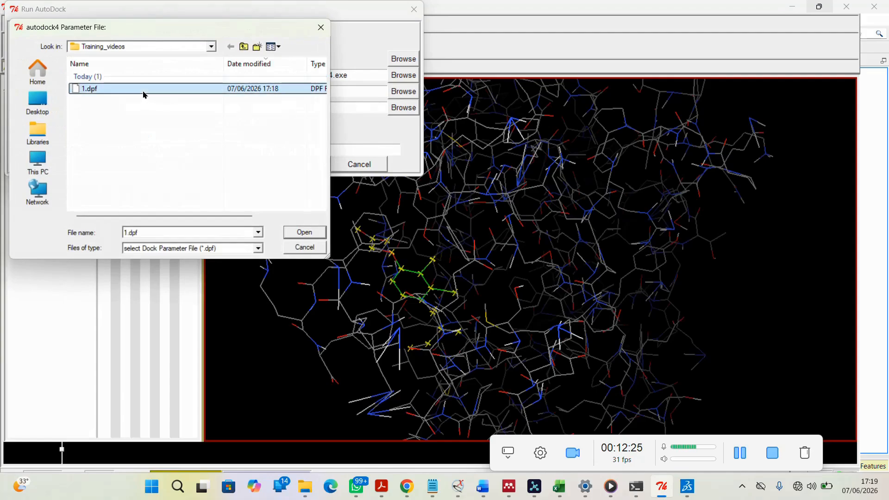
left_click(306, 234)
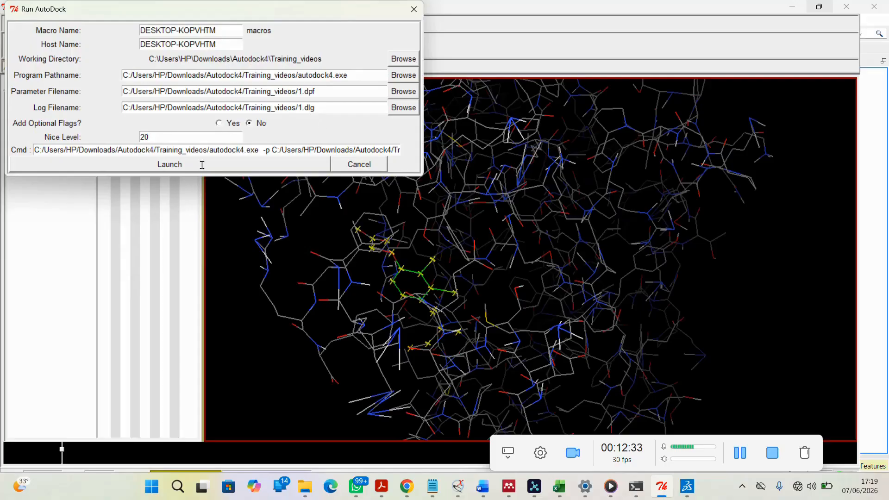
left_click(235, 167)
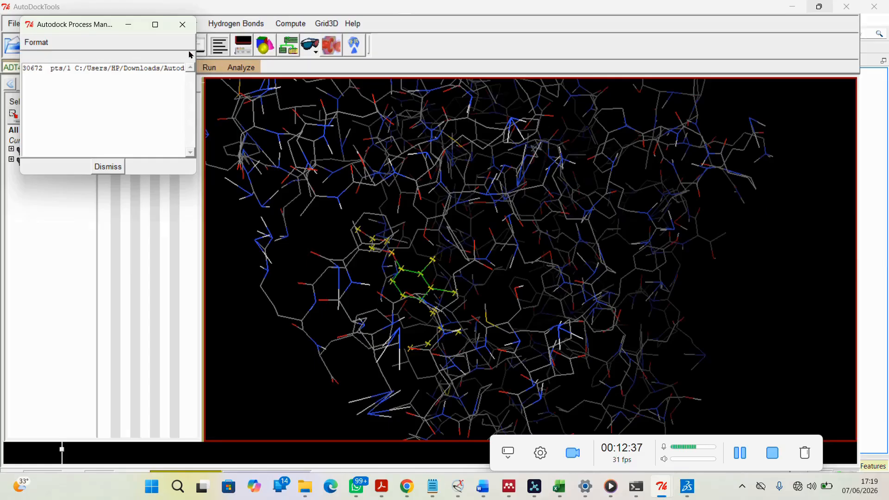
Open the 1.dlg docking log from the Training_videos folder in Notepad
left_click(170, 101)
mouse_move(309, 493)
left_click(278, 436)
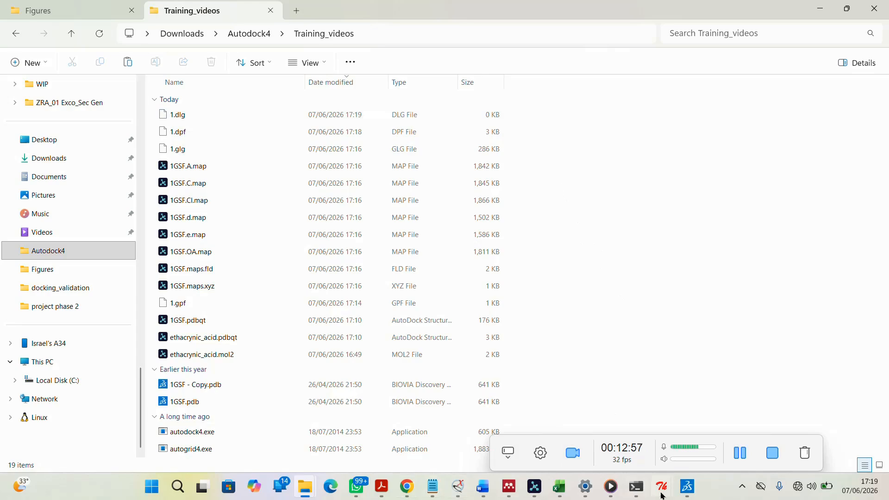
mouse_move(690, 493)
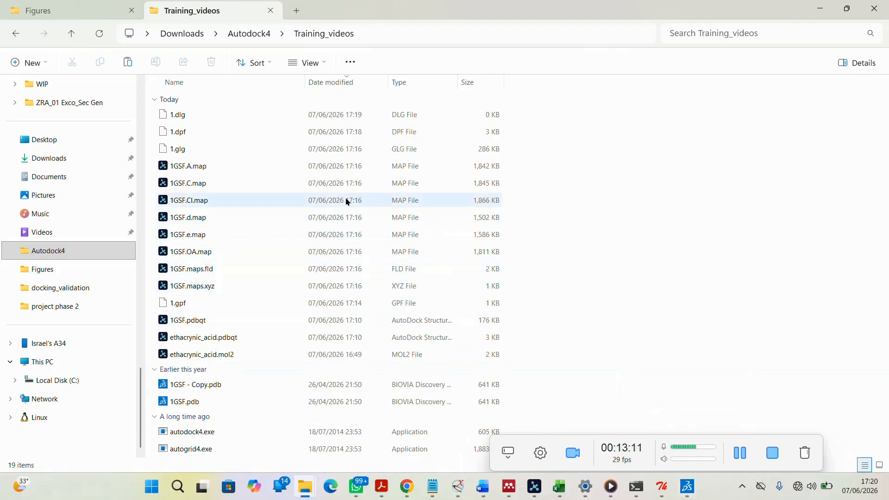
left_click(189, 118)
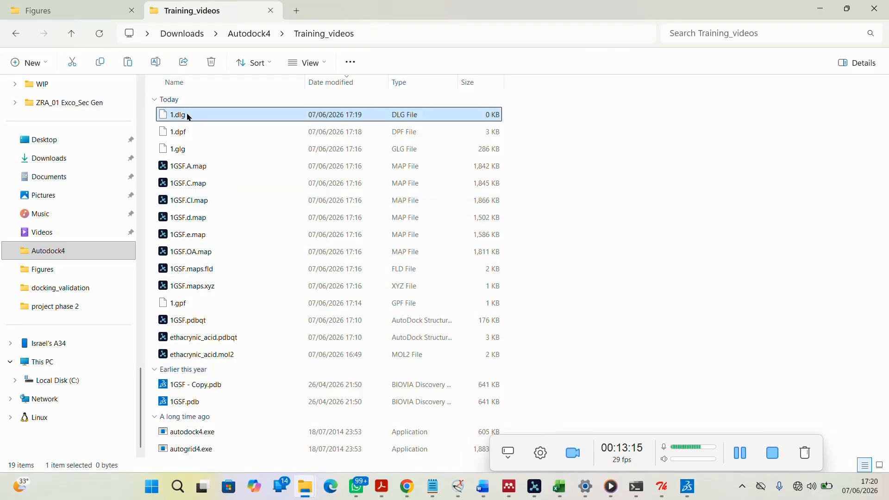
double_click(190, 116)
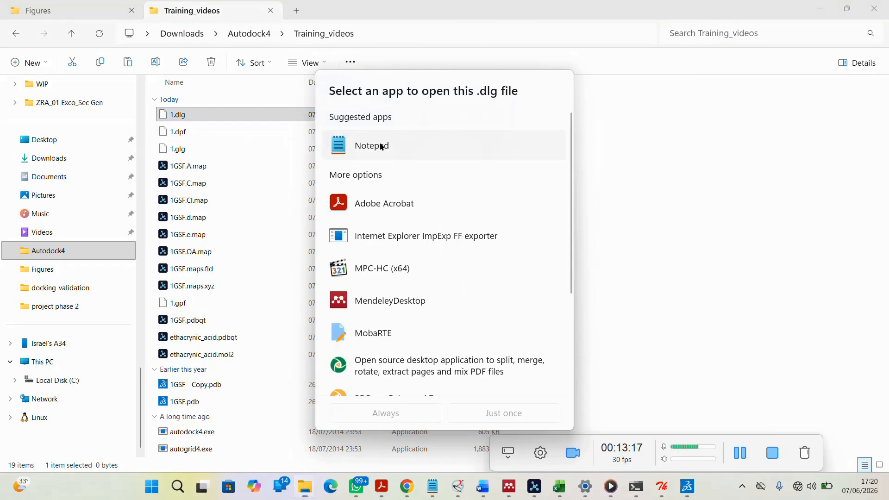
left_click(382, 147)
left_click(503, 414)
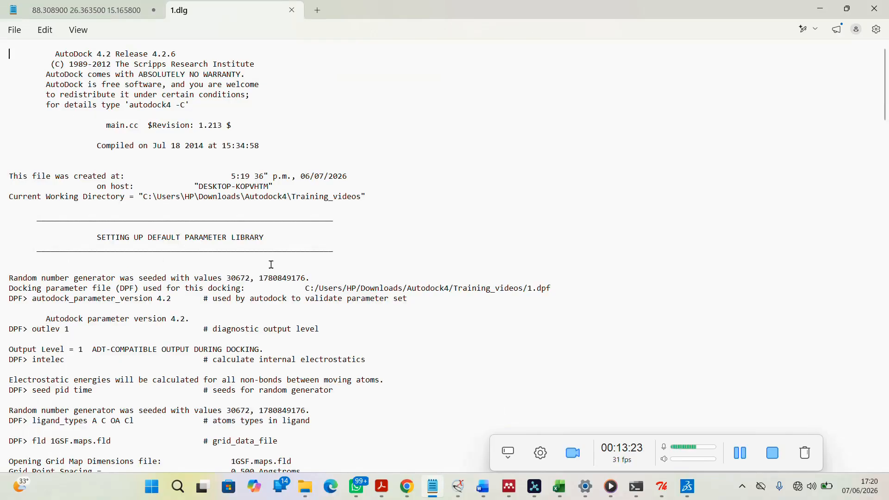
Scroll through the docking log to review the ligand torsion and atom details
scroll(272, 264, "down", 20)
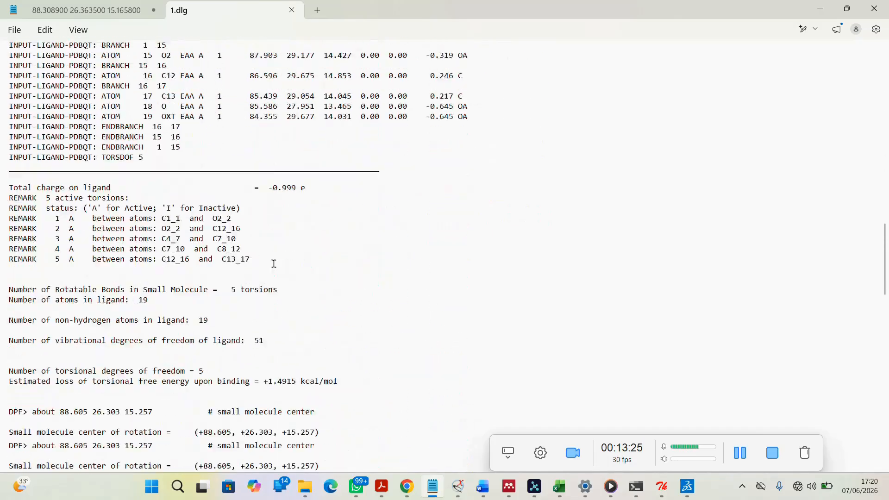
scroll(273, 264, "down", 20)
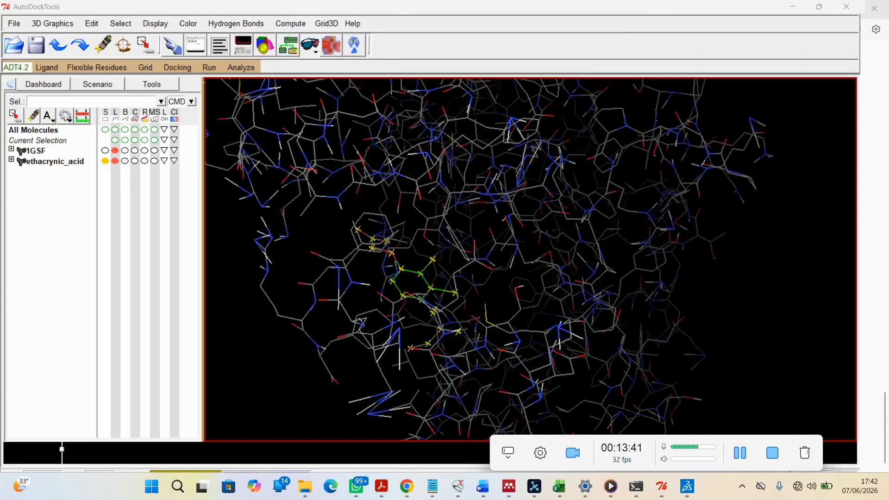
Reopen the 1.dlg docking log from the Training_videos folder in Notepad, just once
mouse_move(638, 489)
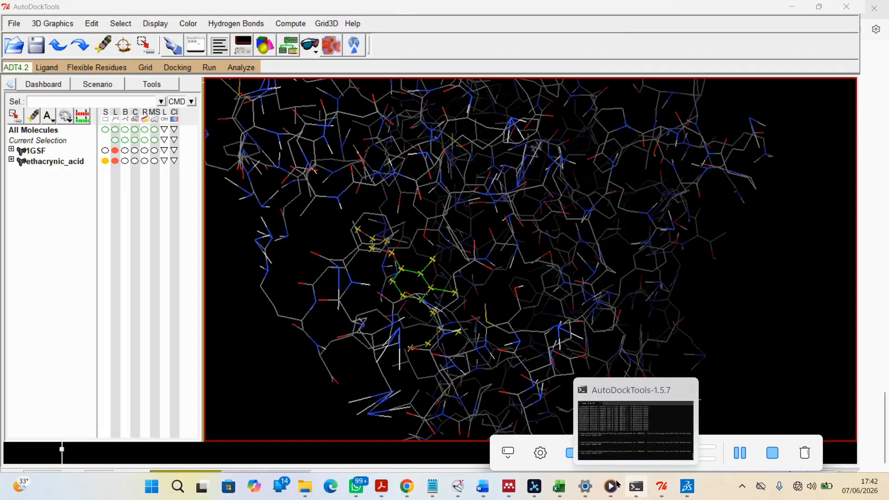
mouse_move(302, 494)
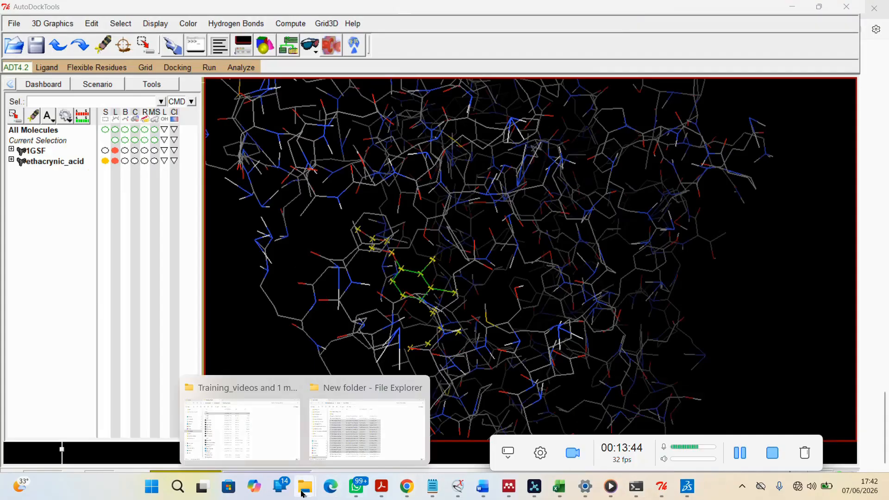
left_click(278, 438)
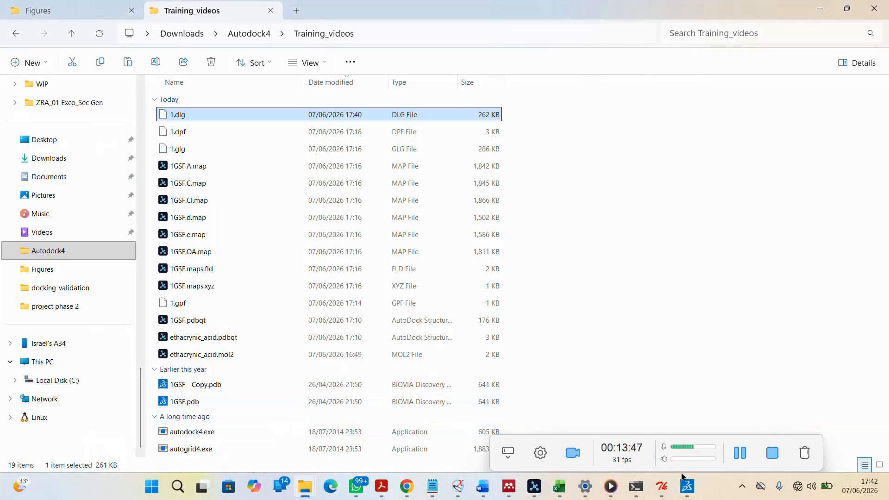
left_click(740, 453)
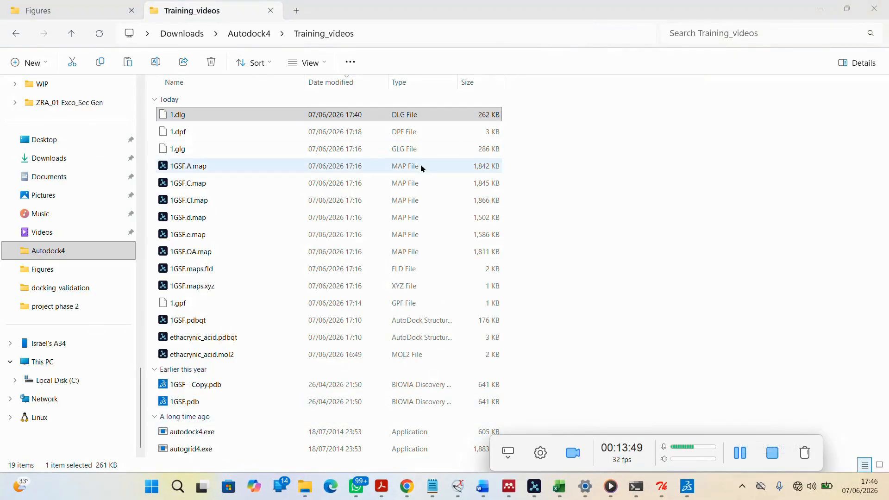
left_click(290, 117)
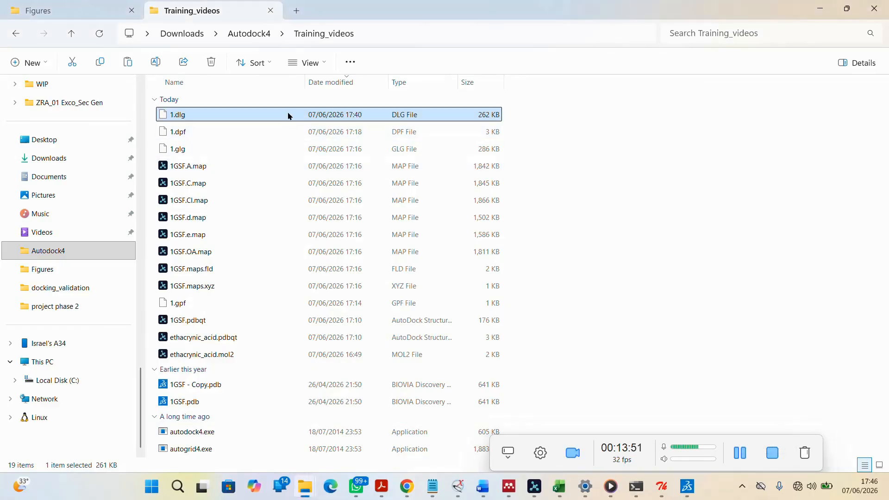
double_click(289, 117)
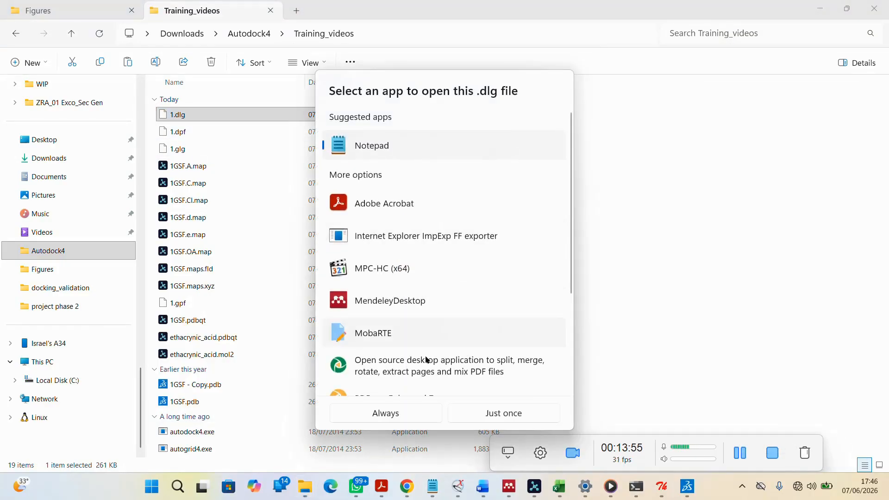
left_click(501, 413)
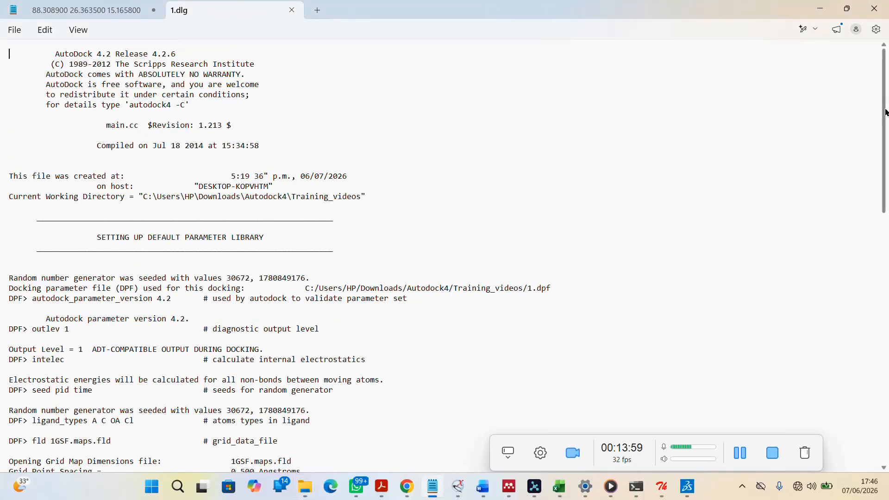
Jump to the end of the log and highlight the Successful Completion line
left_click_drag(886, 111, 888, 471)
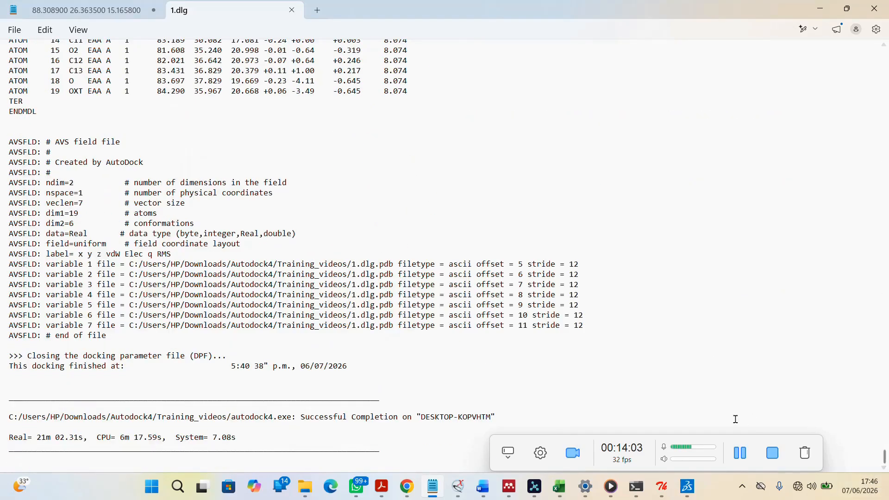
left_click_drag(301, 416, 499, 414)
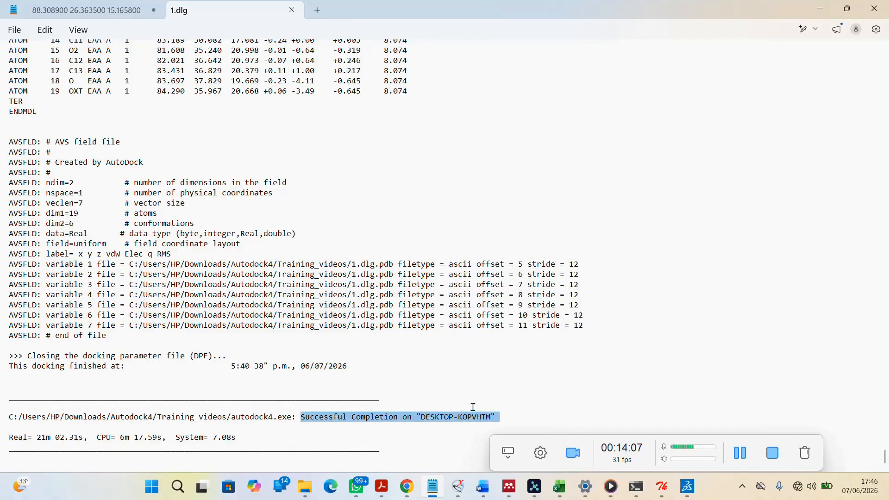